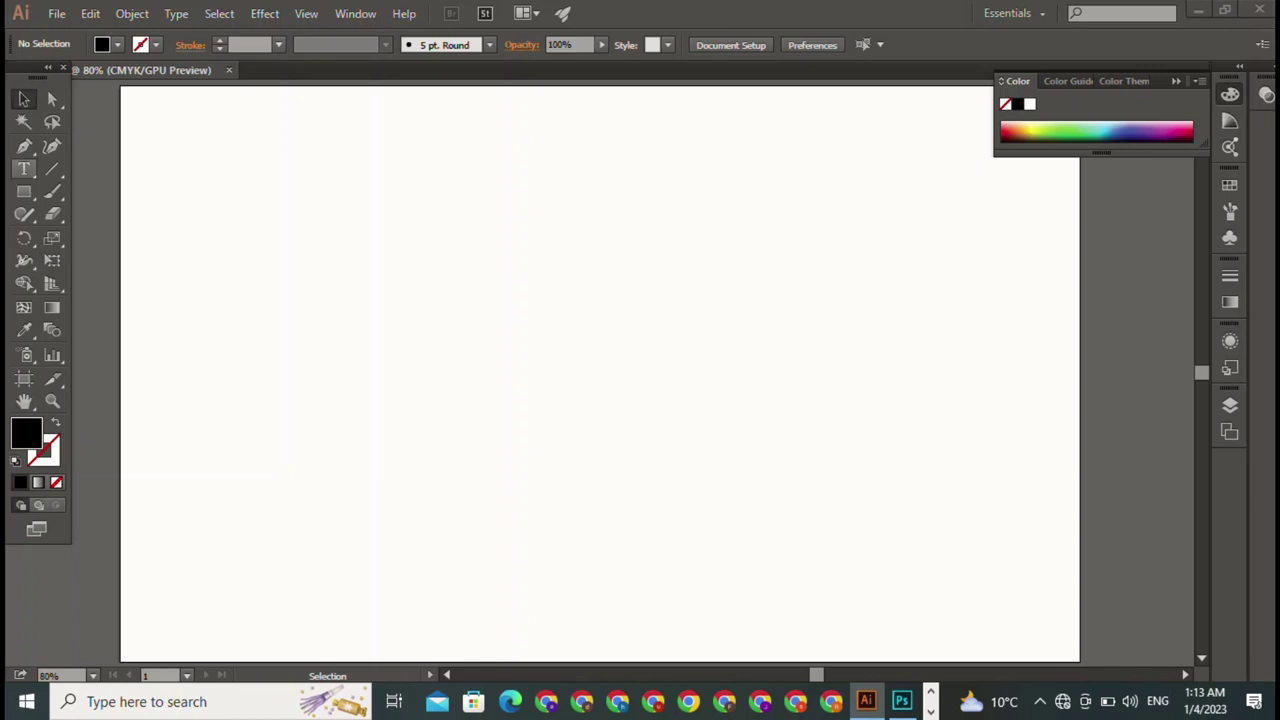
- Place a 60 pt Magneto Bold letter m near the artboard's top-left
left_click(24, 169)
left_click(279, 148)
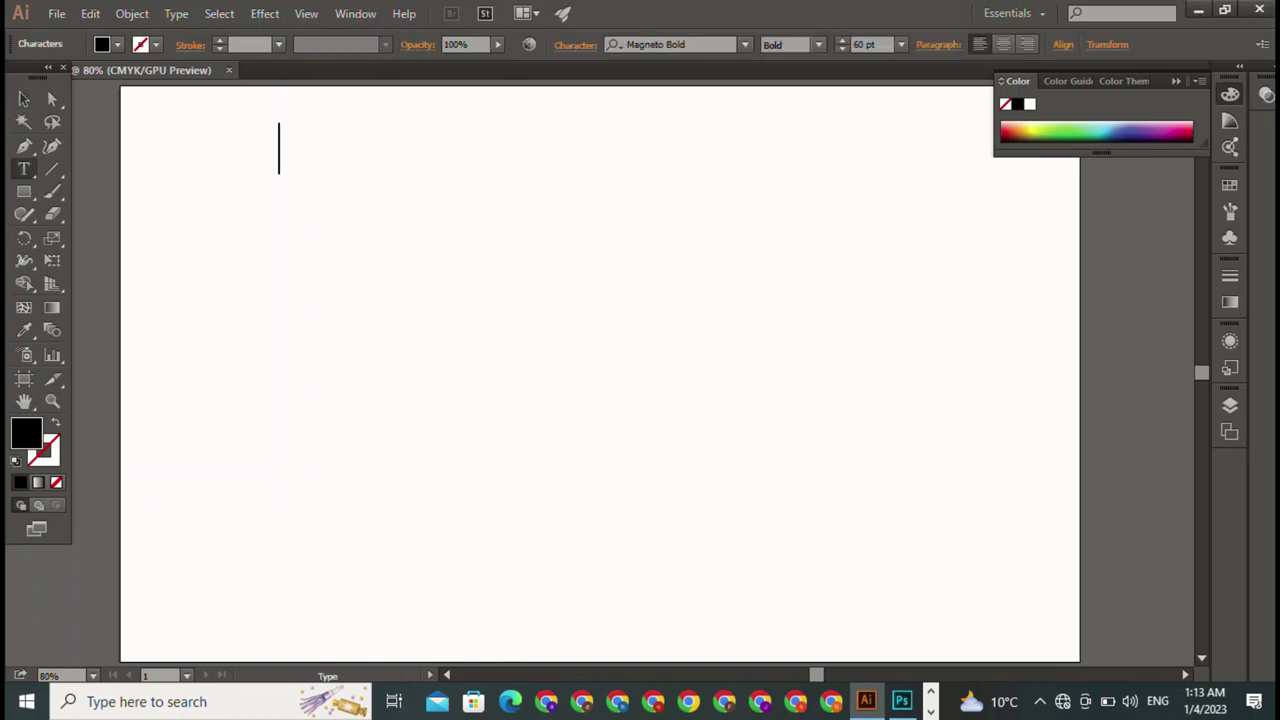
type("m")
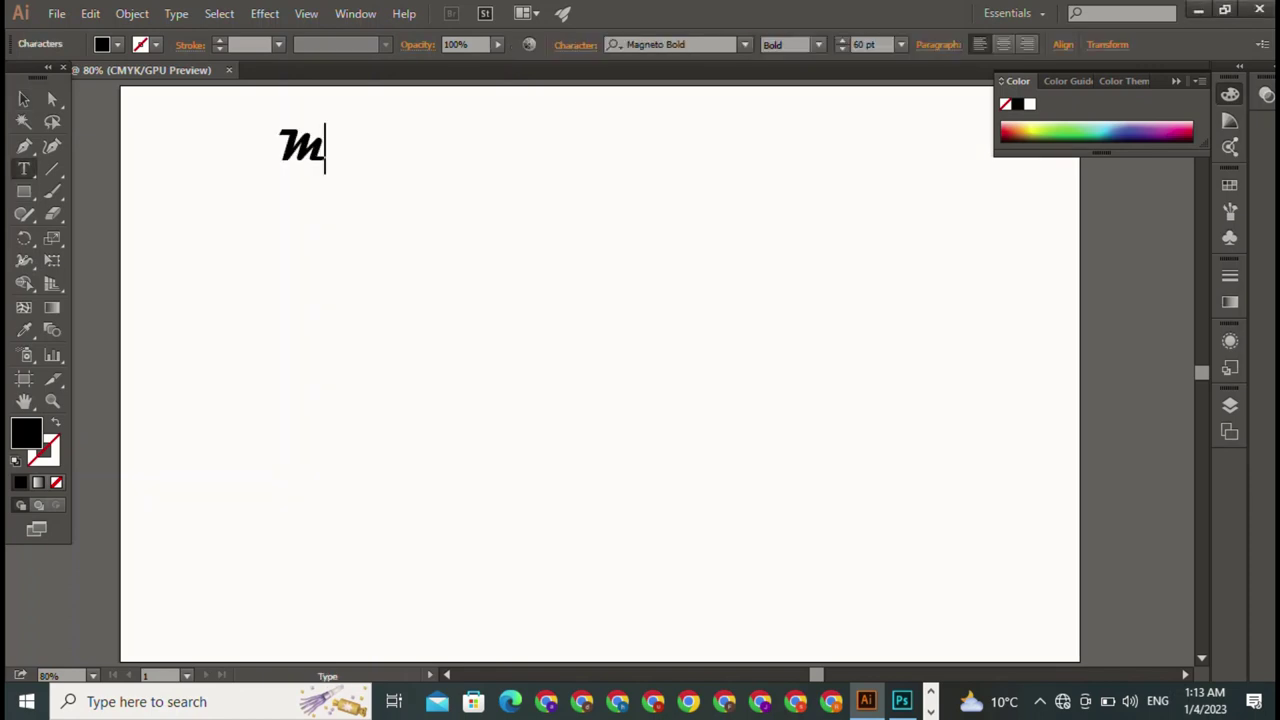
key("Escape")
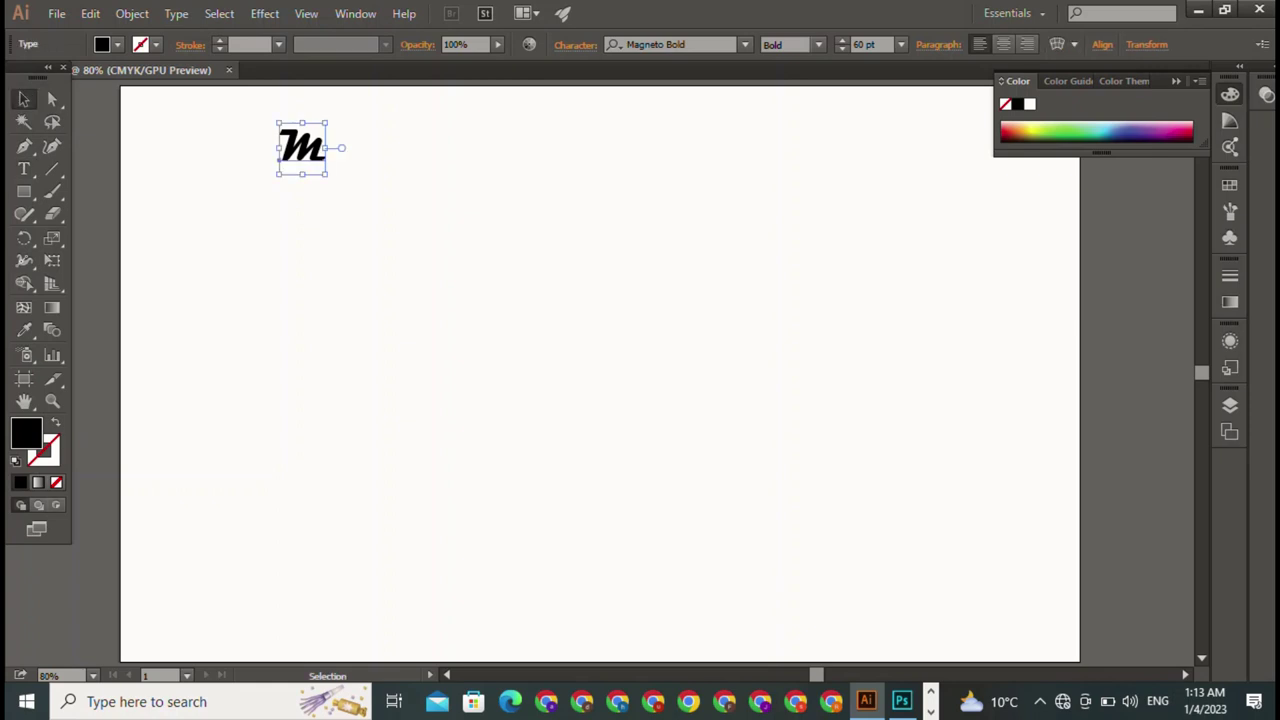
left_click(745, 44)
- Try Lost Sunset, Magneto Bold and Matura MT Script Capitals on the M
left_click(700, 234)
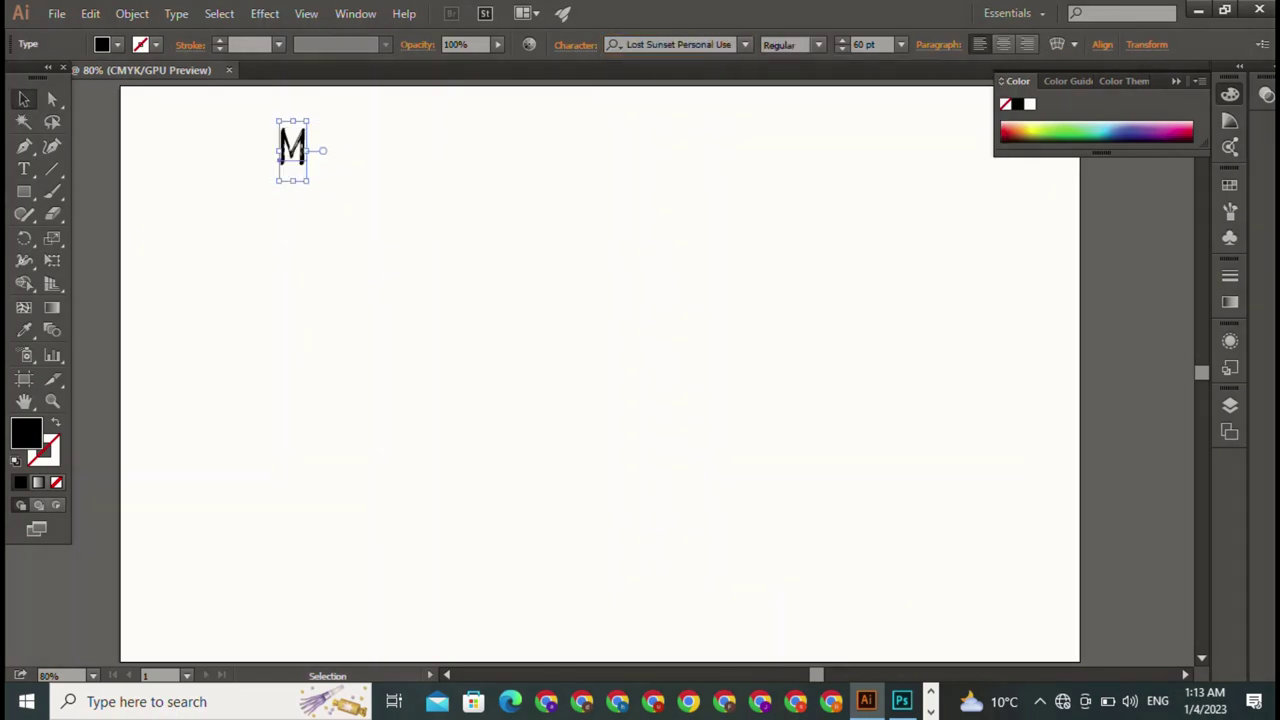
left_click(745, 44)
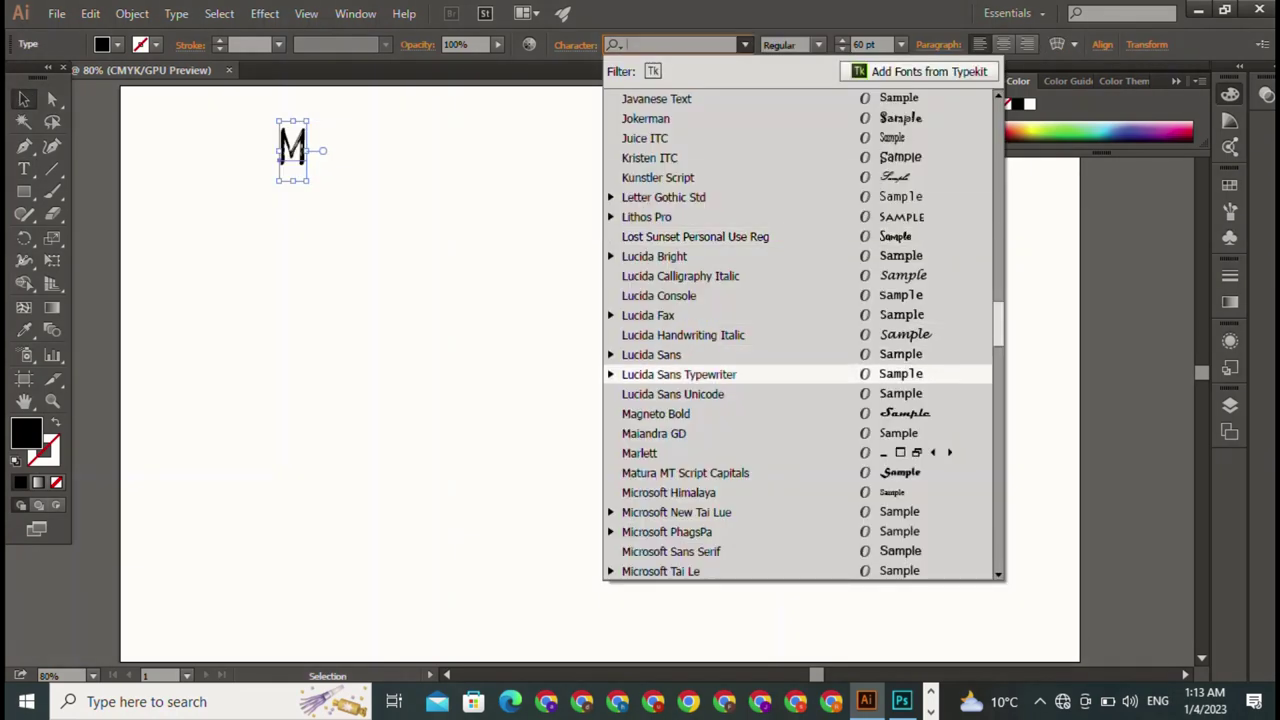
left_click(680, 412)
left_click(745, 44)
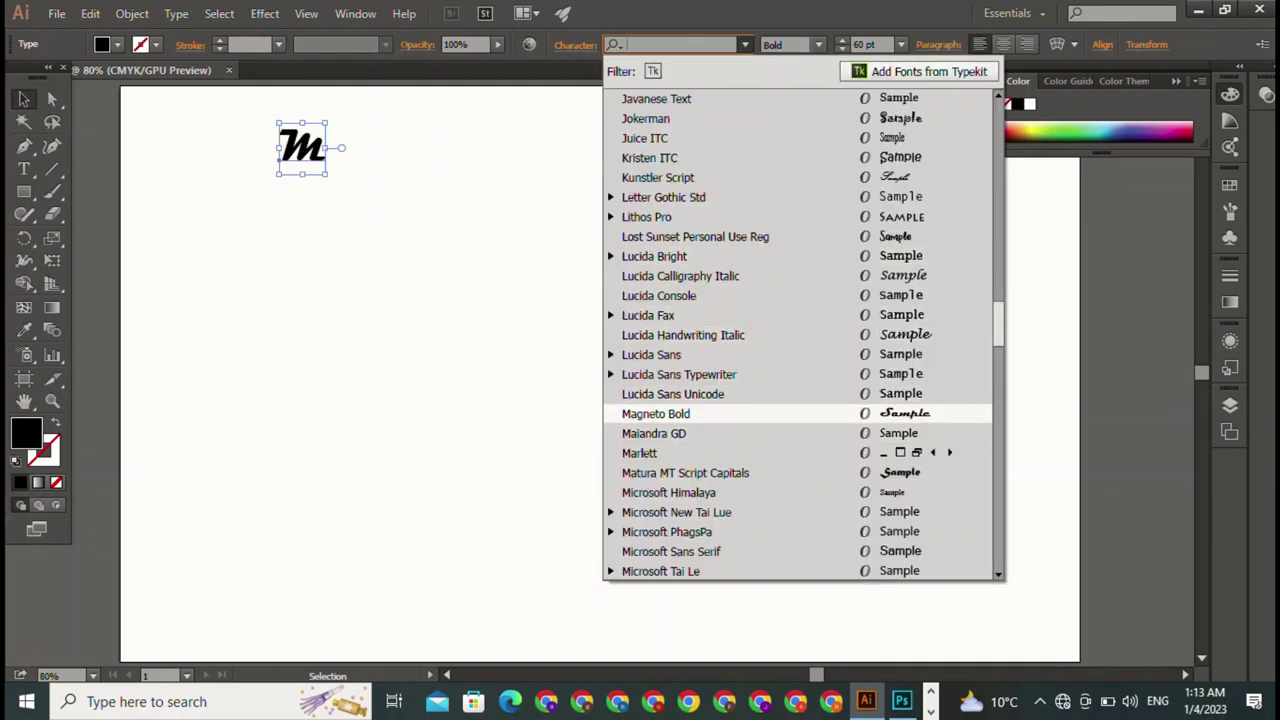
key("Escape")
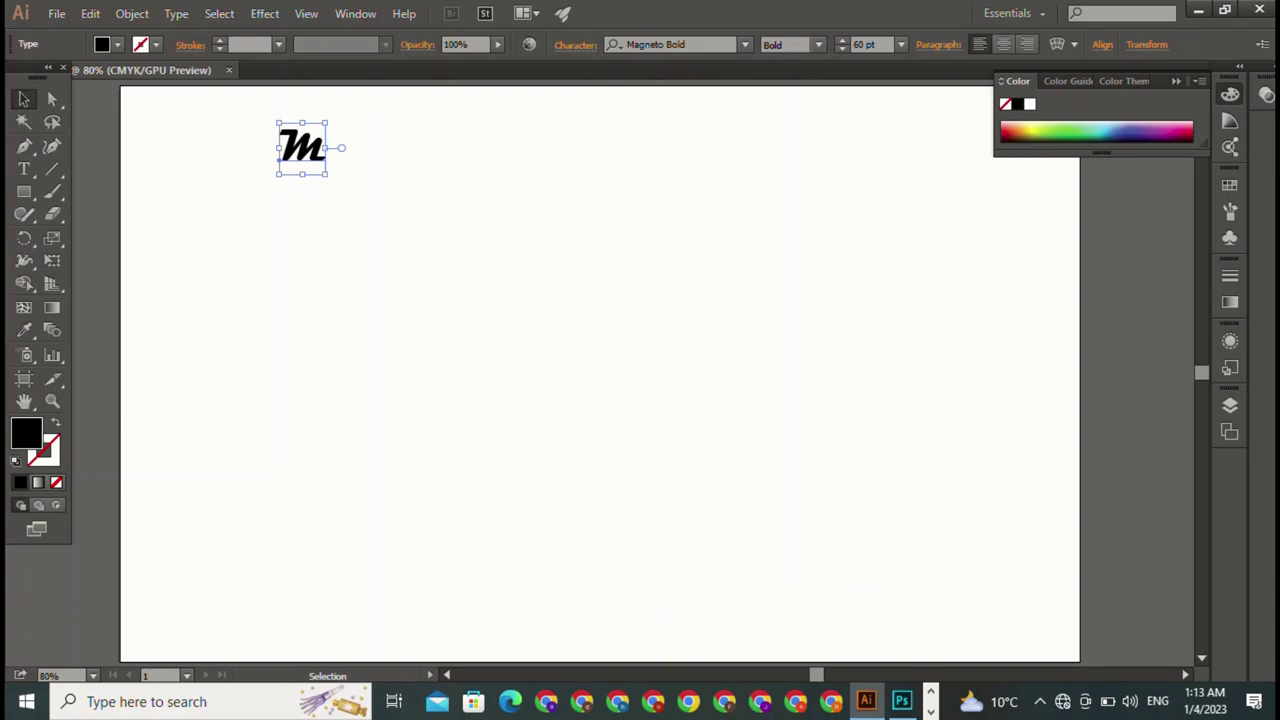
left_click(745, 44)
left_click(660, 472)
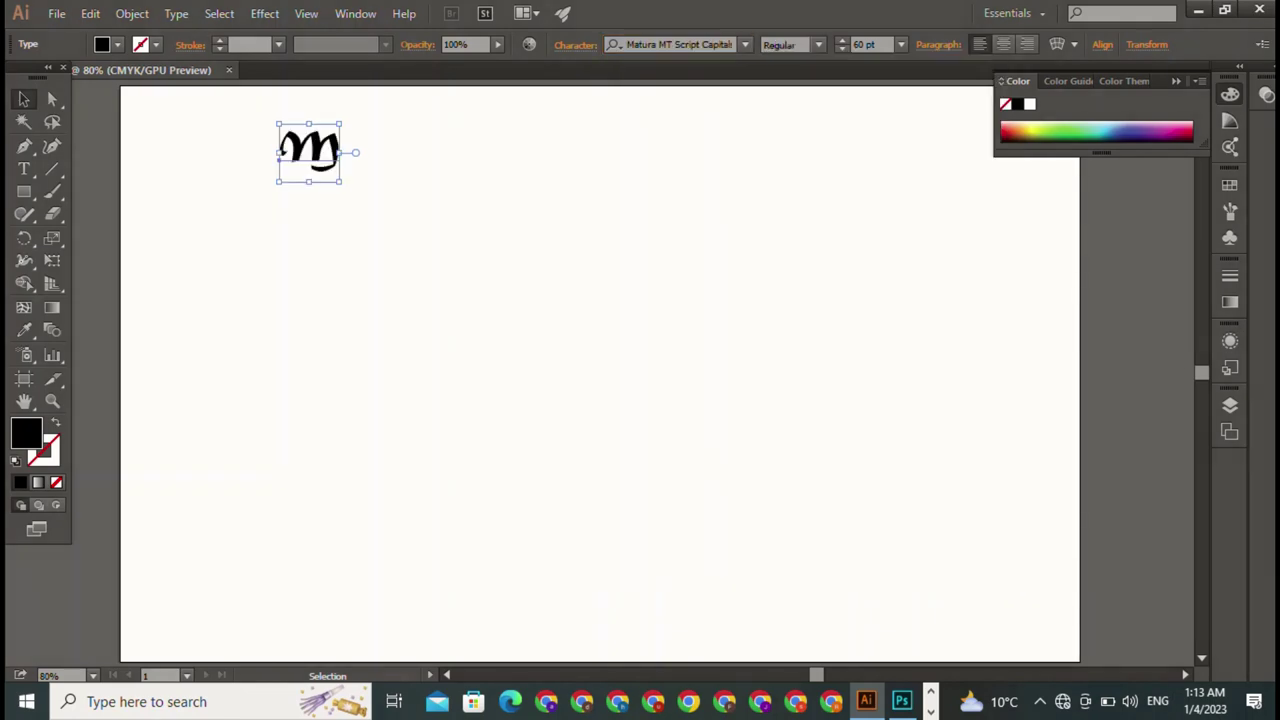
- Try Niagara Engraved and then Onyx as the M's font
left_click(745, 44)
scroll(700, 492, "down", 2)
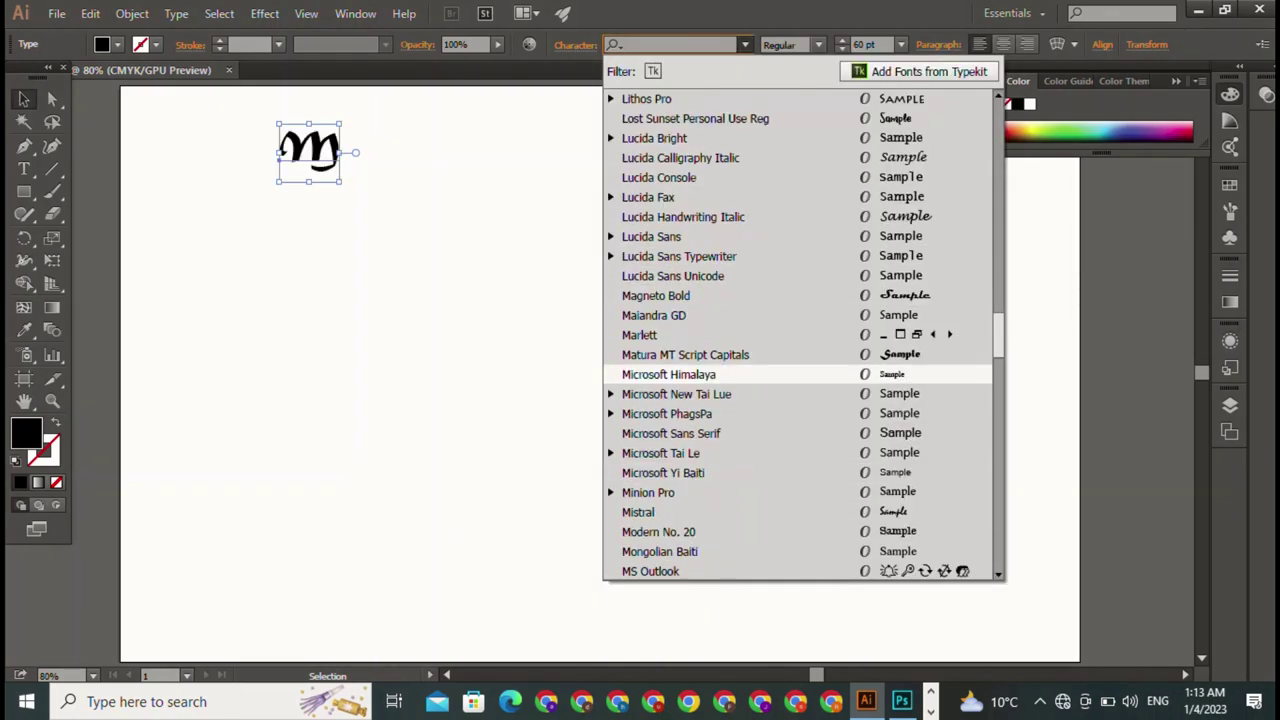
scroll(700, 492, "down", 4)
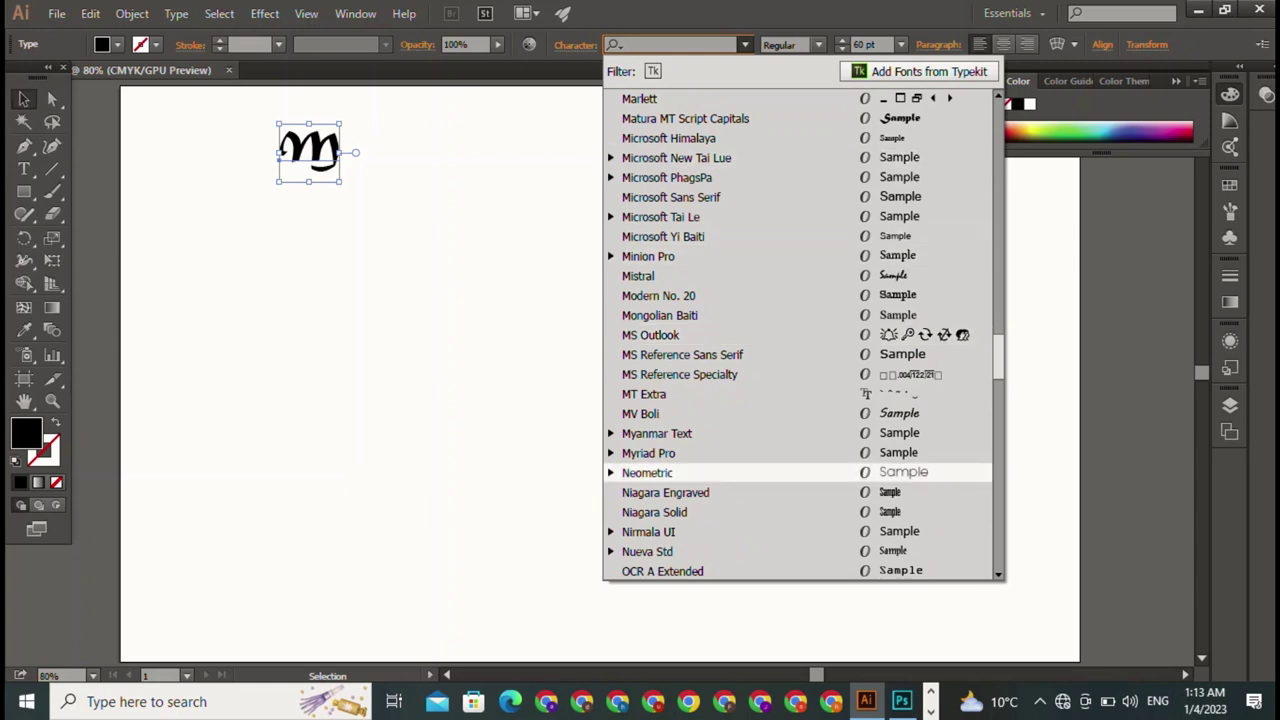
scroll(700, 335, "down", 2)
left_click(665, 374)
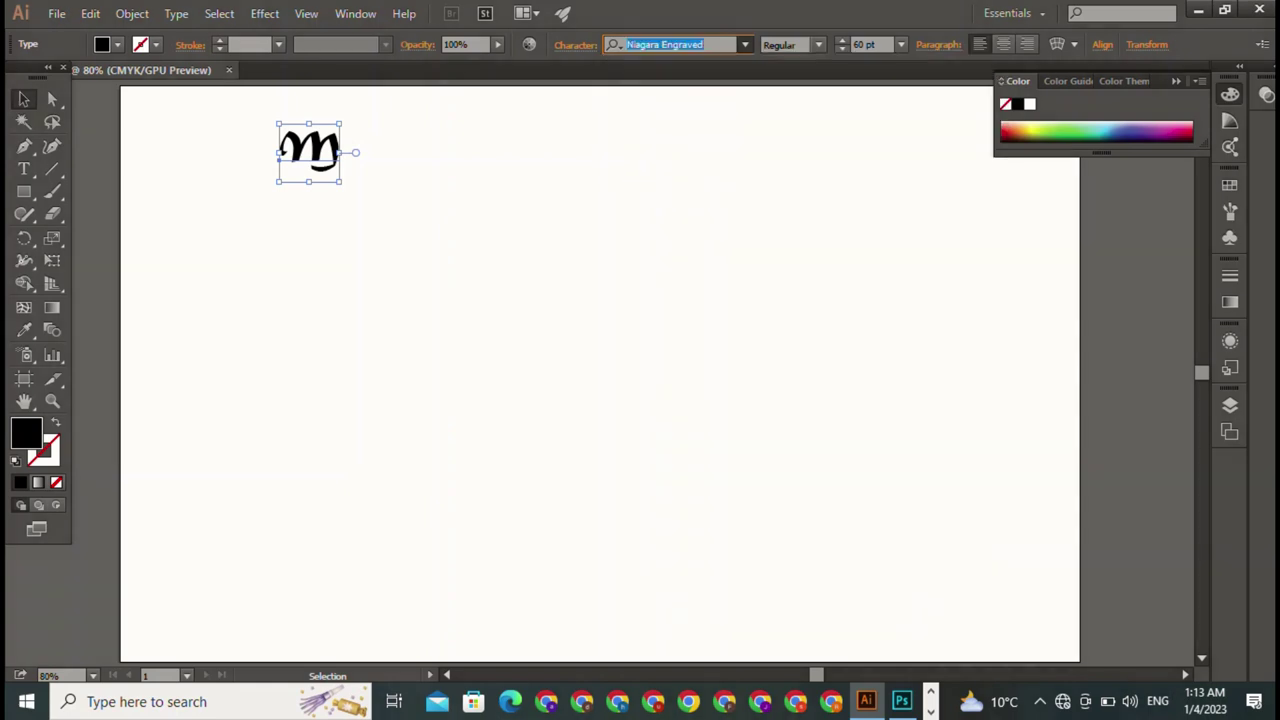
left_click(745, 44)
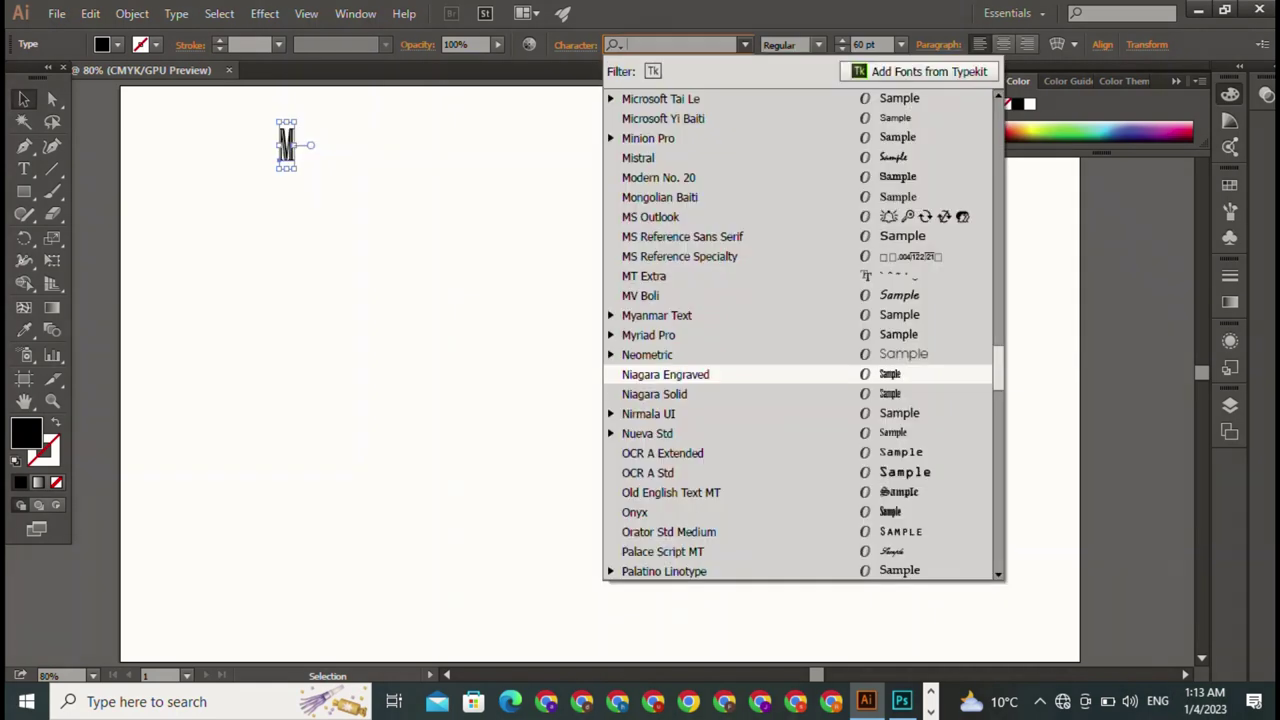
left_click(660, 517)
key("Return")
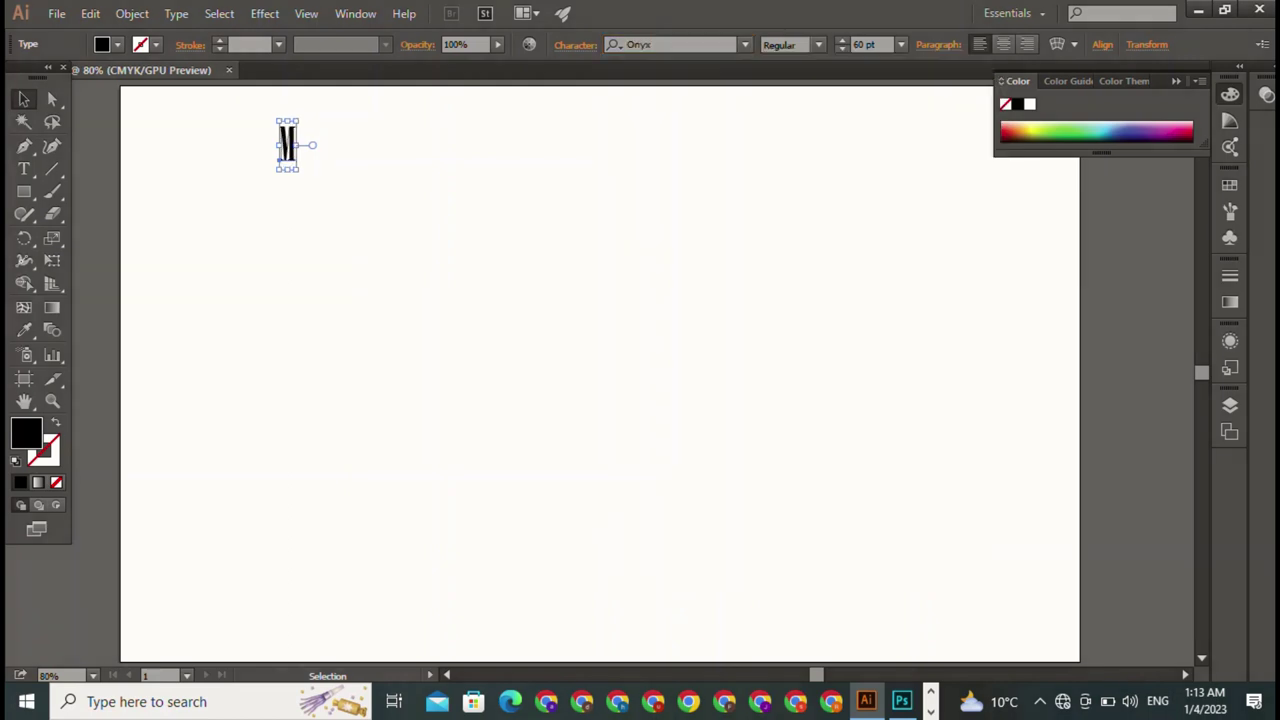
- Look up fonts starting with P and set the M in Papyrus
left_click(745, 44)
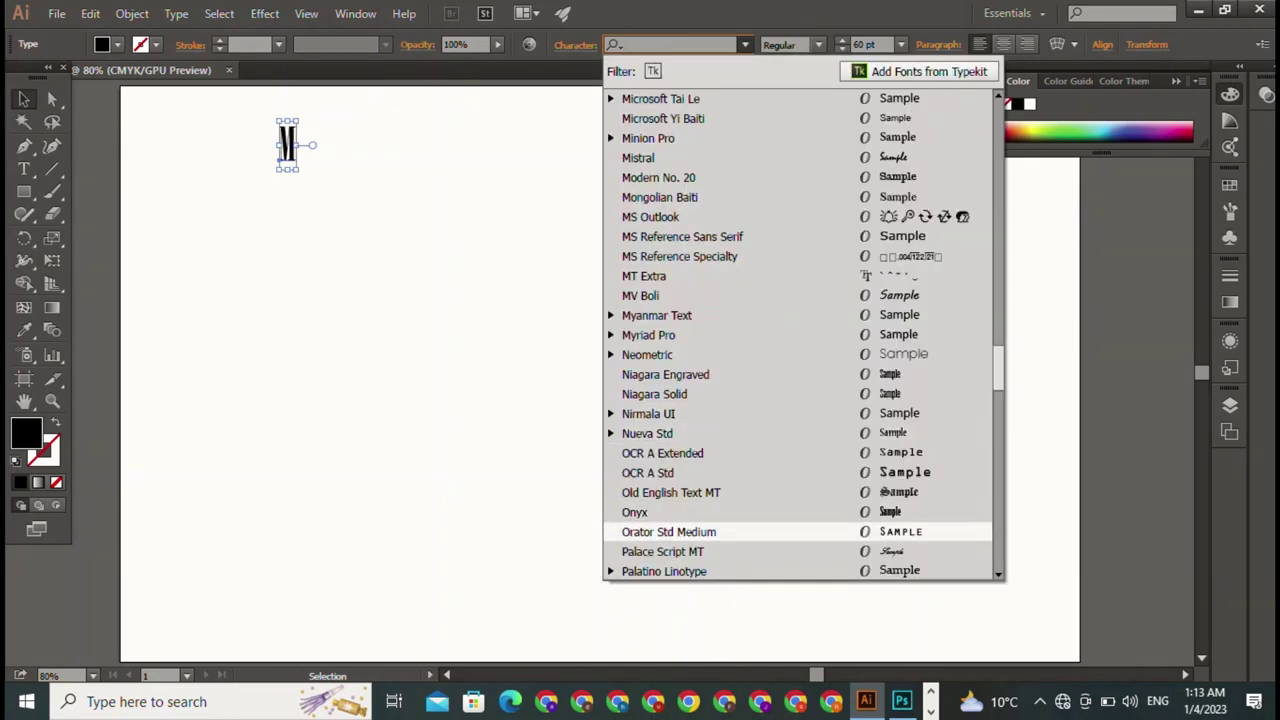
left_click(690, 529)
type("Palace Script MT")
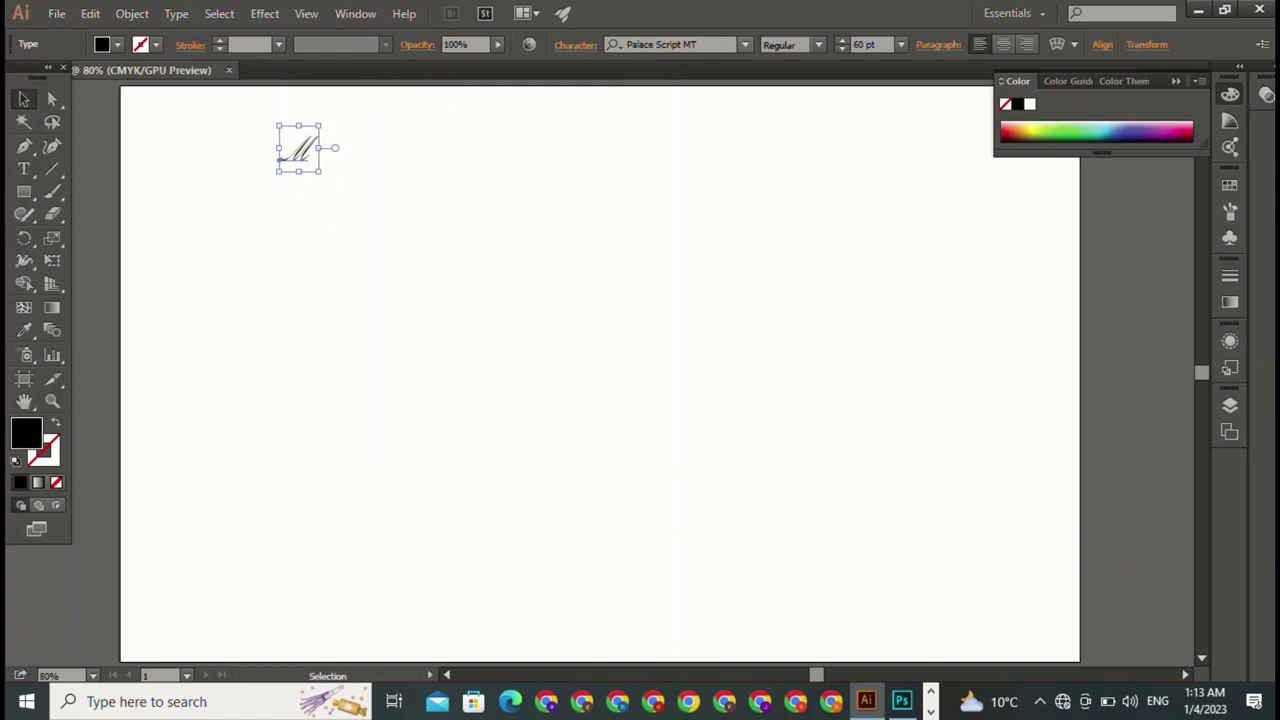
left_click(745, 44)
scroll(800, 330, "down", 2)
scroll(800, 330, "down", 4)
key("Down")
key("Down")
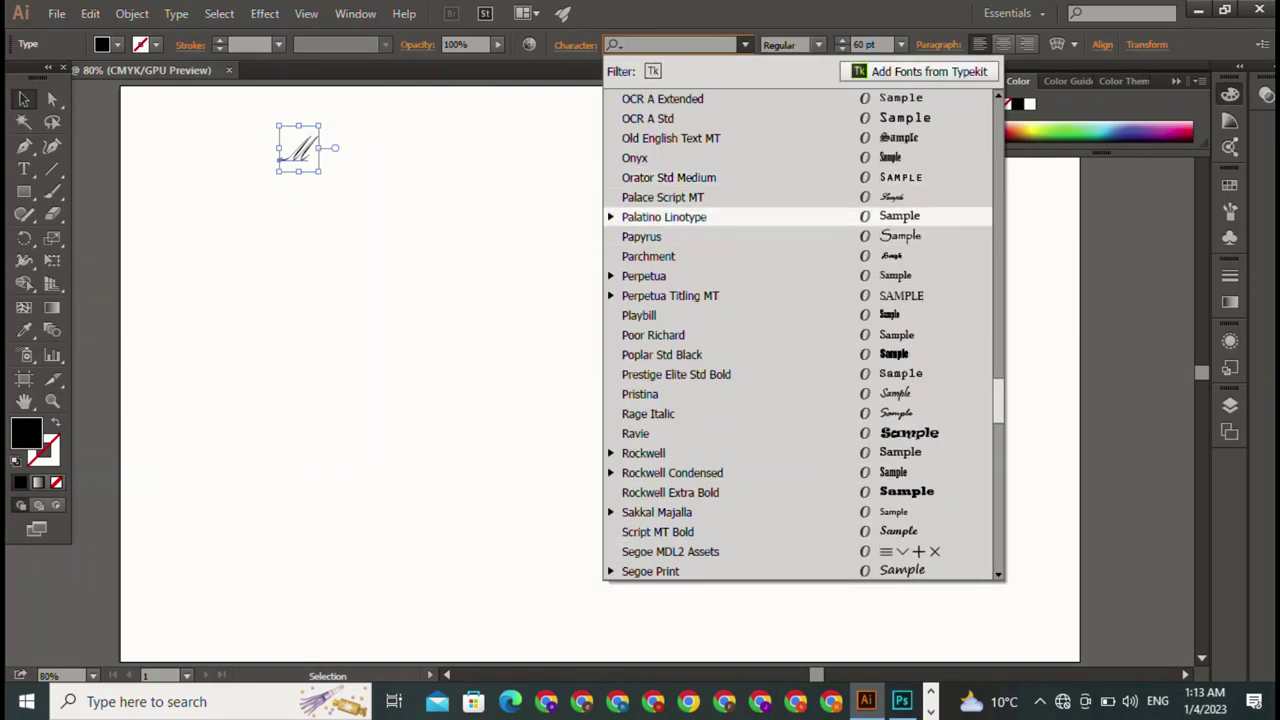
key("Down")
key("Return")
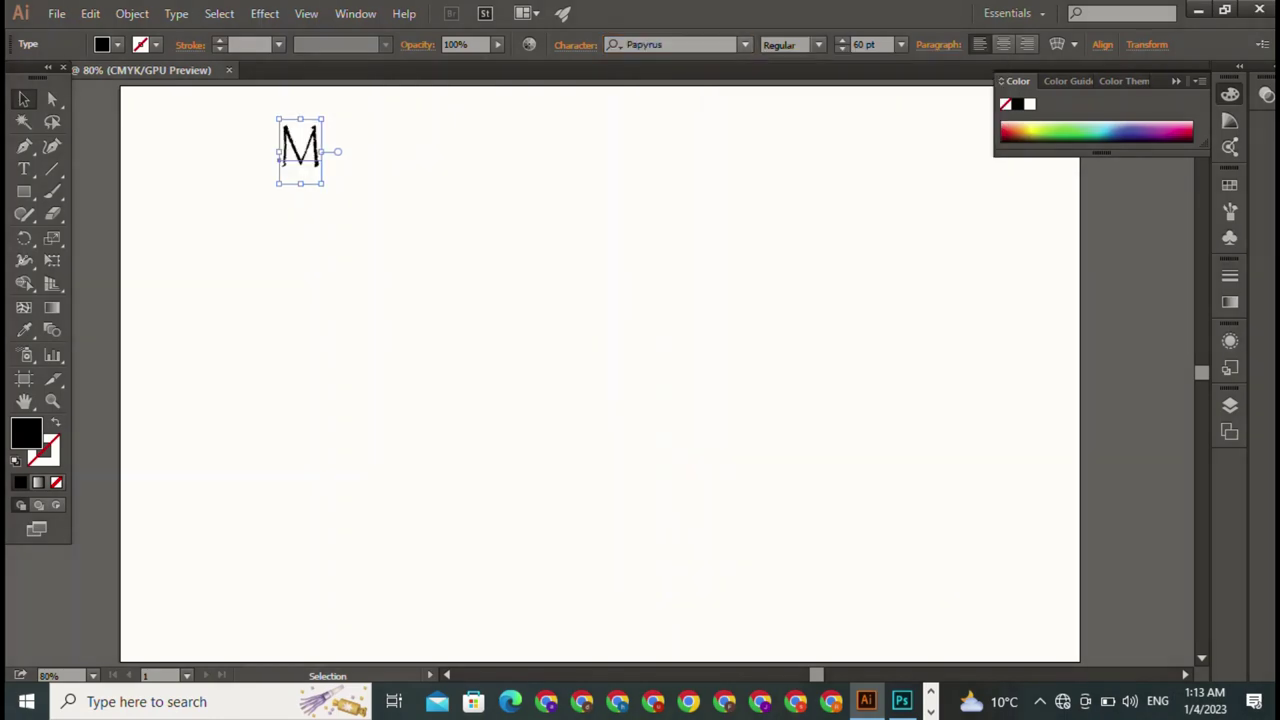
- Browse the font list and apply Golden Coast Personal Use Italic to the M
left_click(745, 44)
scroll(800, 330, "down", 3)
scroll(800, 330, "down", 3)
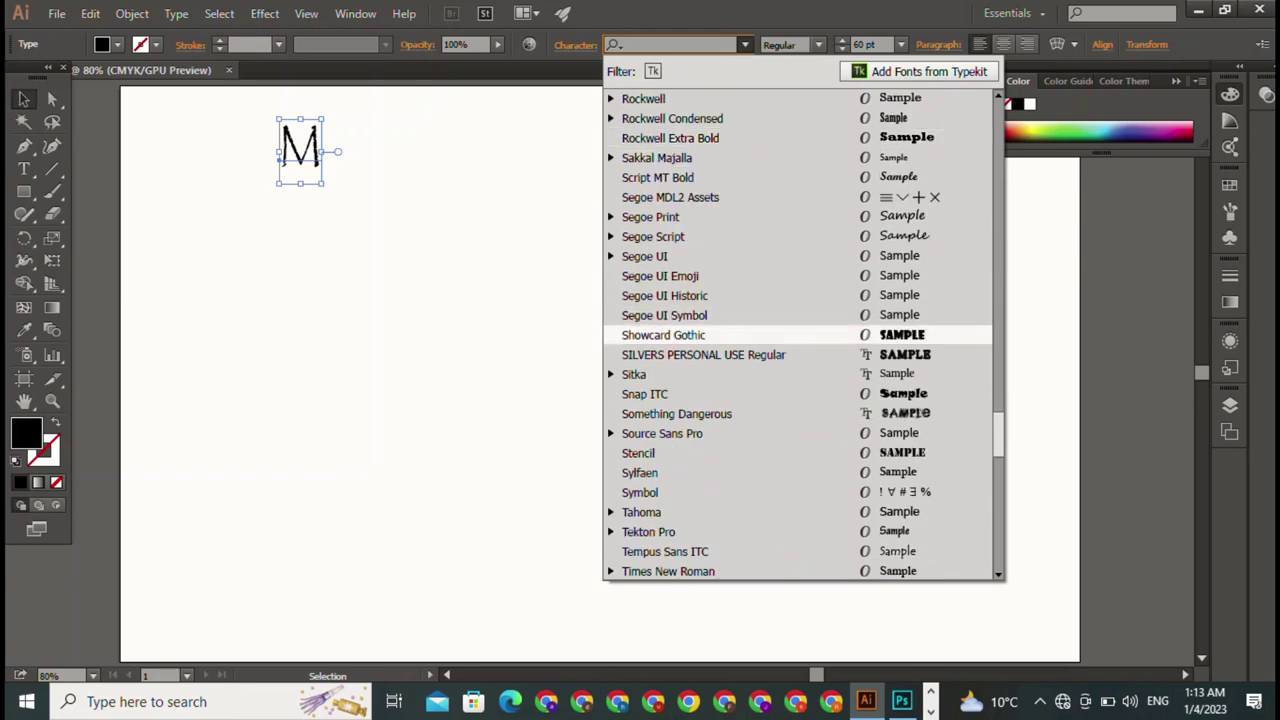
scroll(700, 413, "down", 3)
scroll(700, 440, "up", 6)
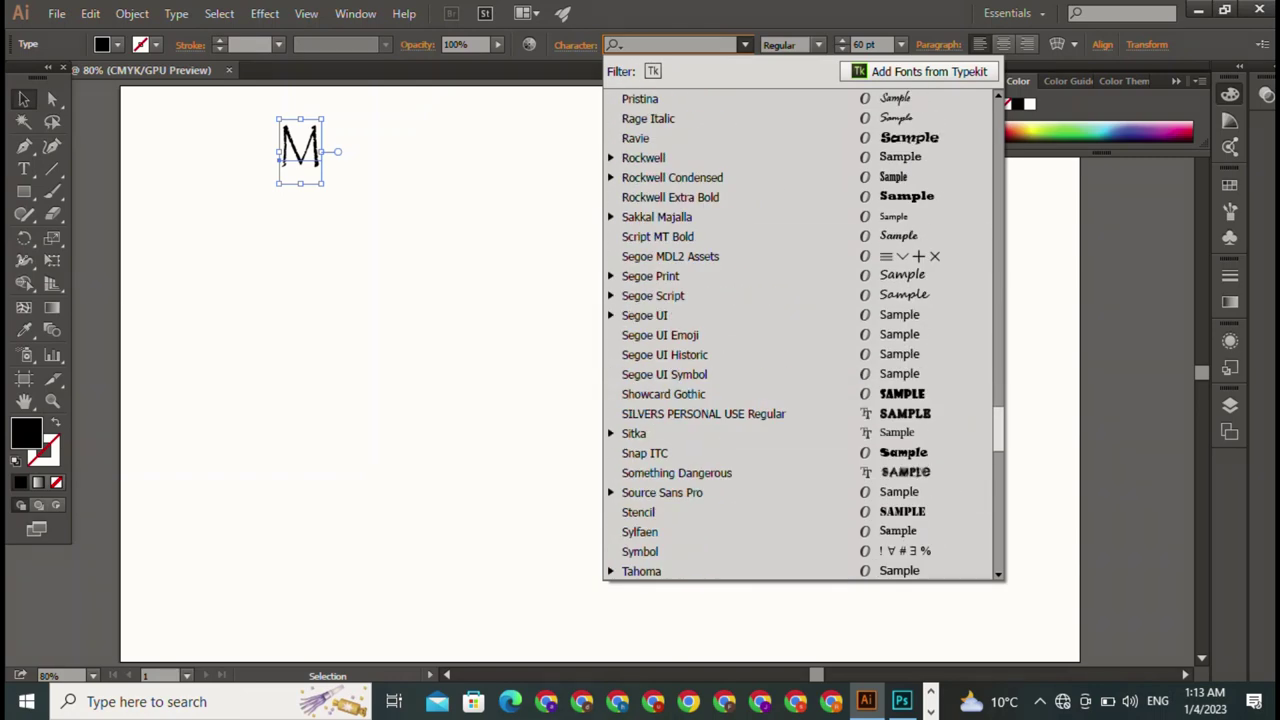
scroll(700, 440, "up", 6)
scroll(700, 440, "up", 6)
scroll(700, 453, "up", 5)
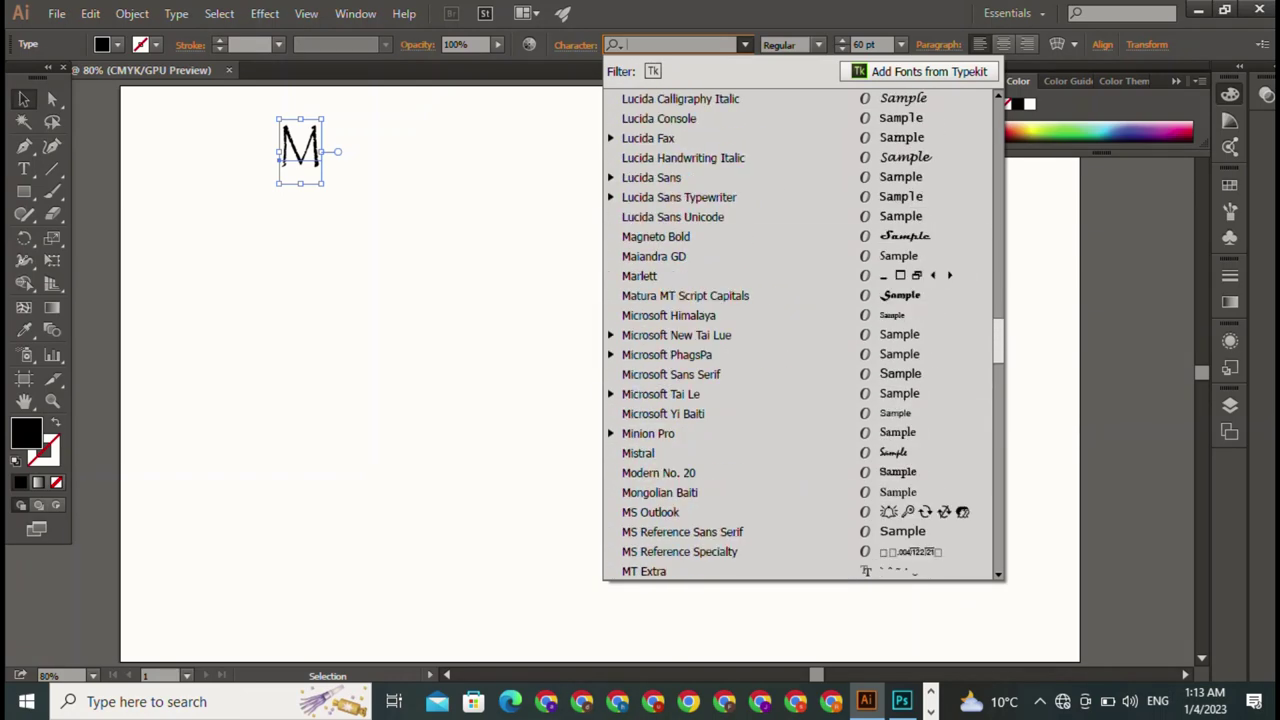
scroll(700, 453, "up", 5)
scroll(700, 256, "up", 2)
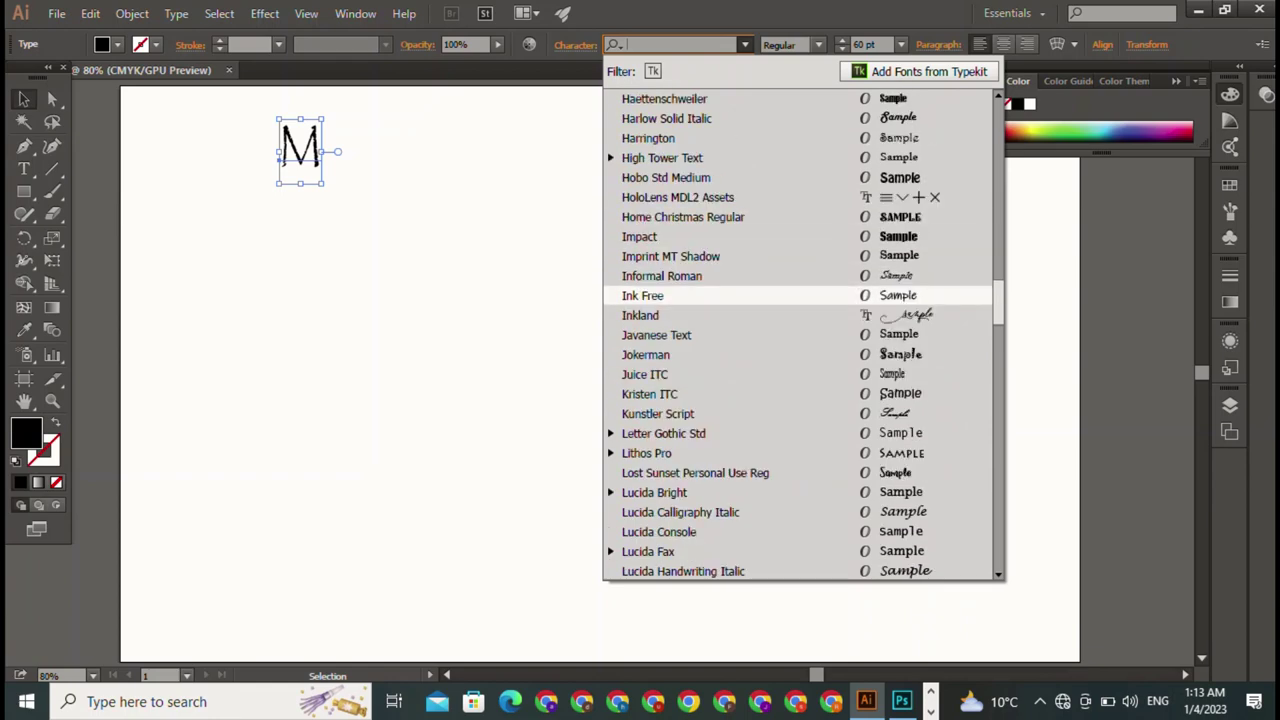
scroll(700, 294, "up", 4)
left_click(697, 256)
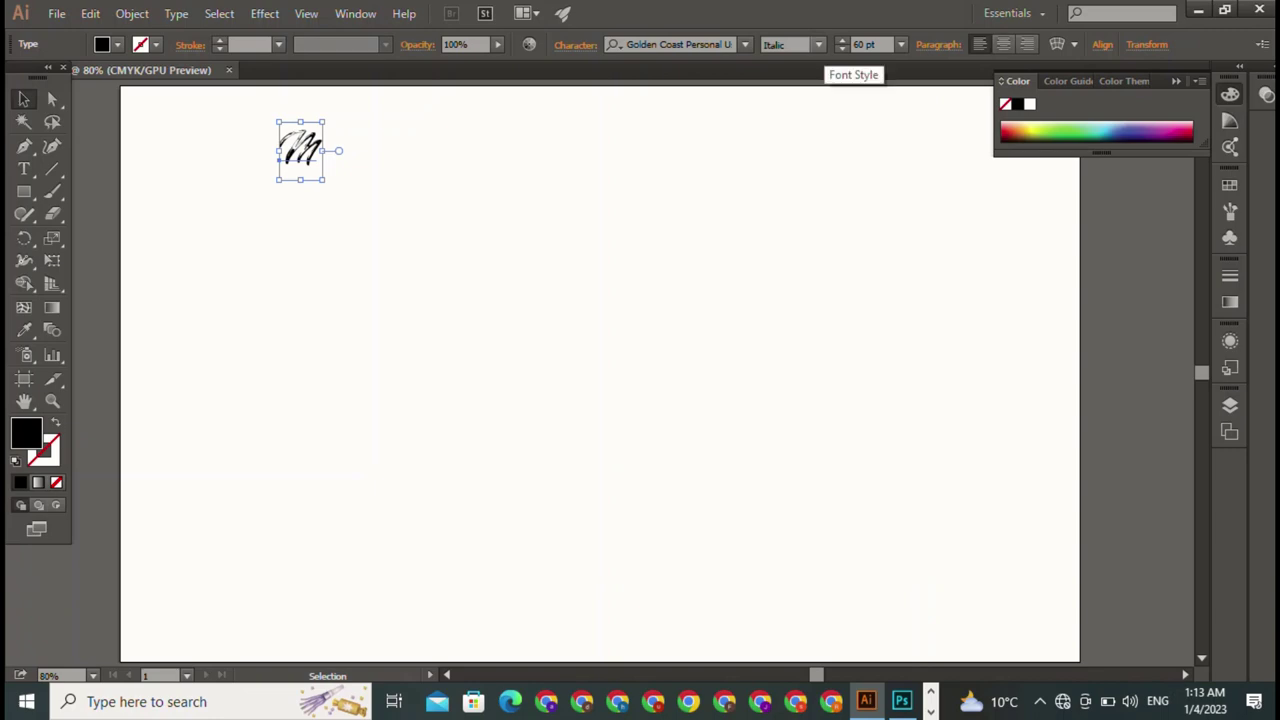
left_click(818, 44)
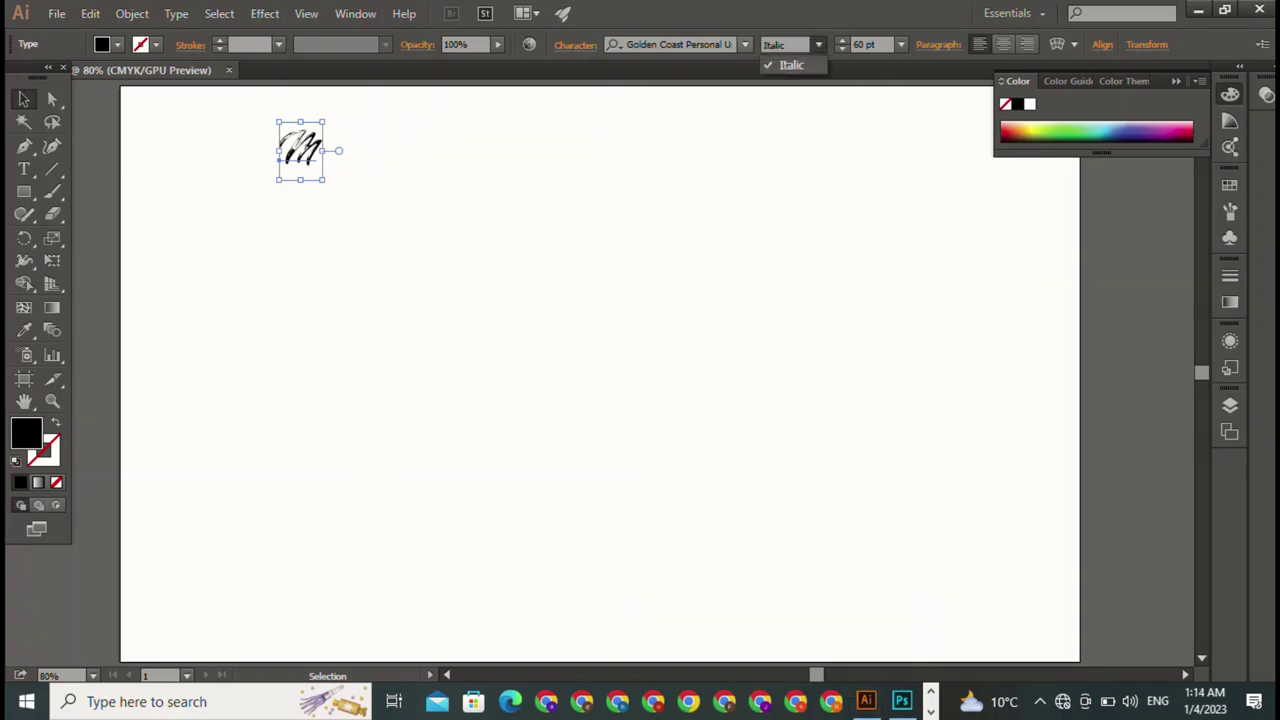
- Try Fastfood Brush and then Felix Titling on the M
left_click(745, 44)
scroll(700, 315, "up", 2)
scroll(700, 551, "up", 4)
scroll(700, 551, "up", 3)
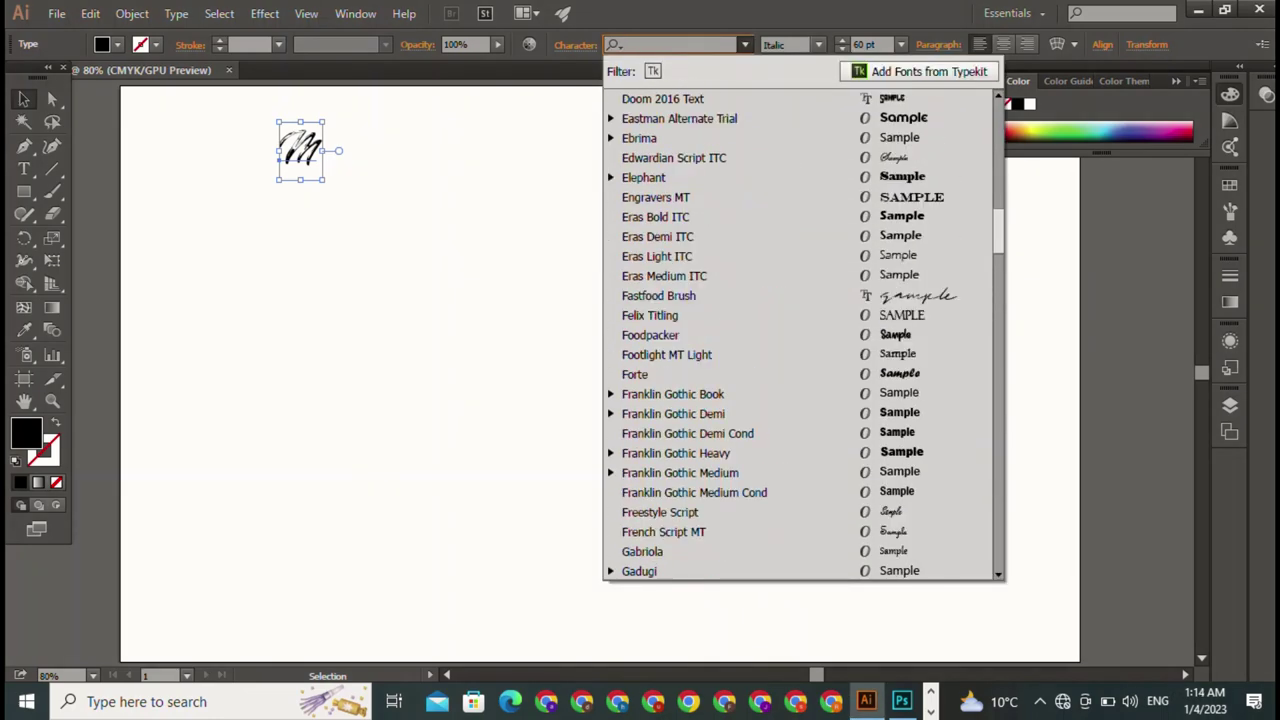
left_click(660, 294)
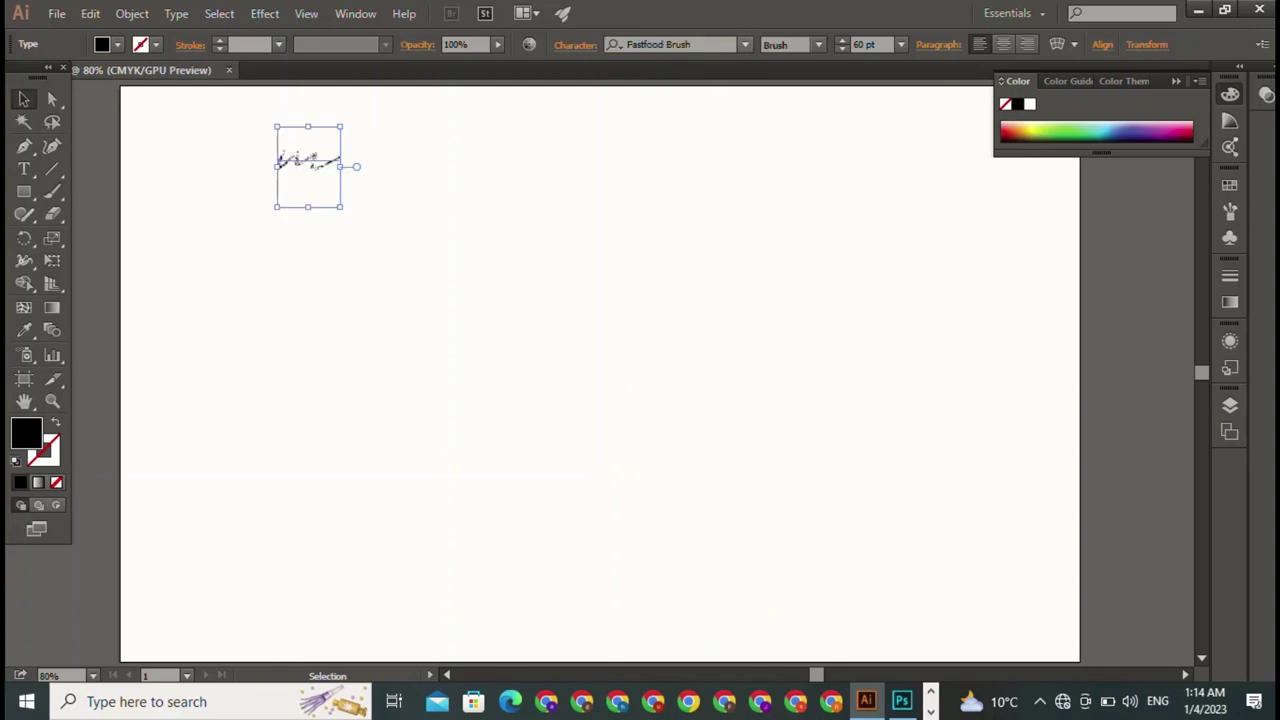
left_click(745, 44)
left_click(865, 315)
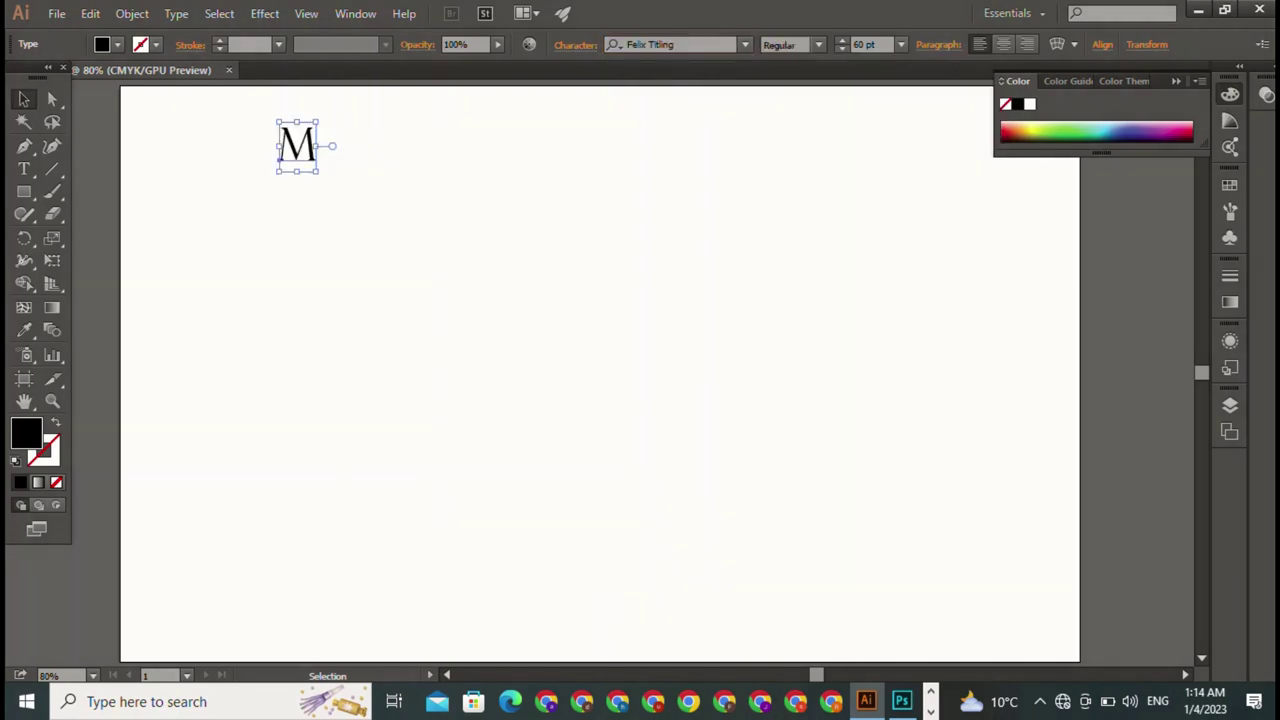
- Try Edwardian Script ITC, Eastman Alternate Trial Bold and Doom 2016 Text on the M
left_click(745, 44)
left_click(660, 154)
left_click(745, 44)
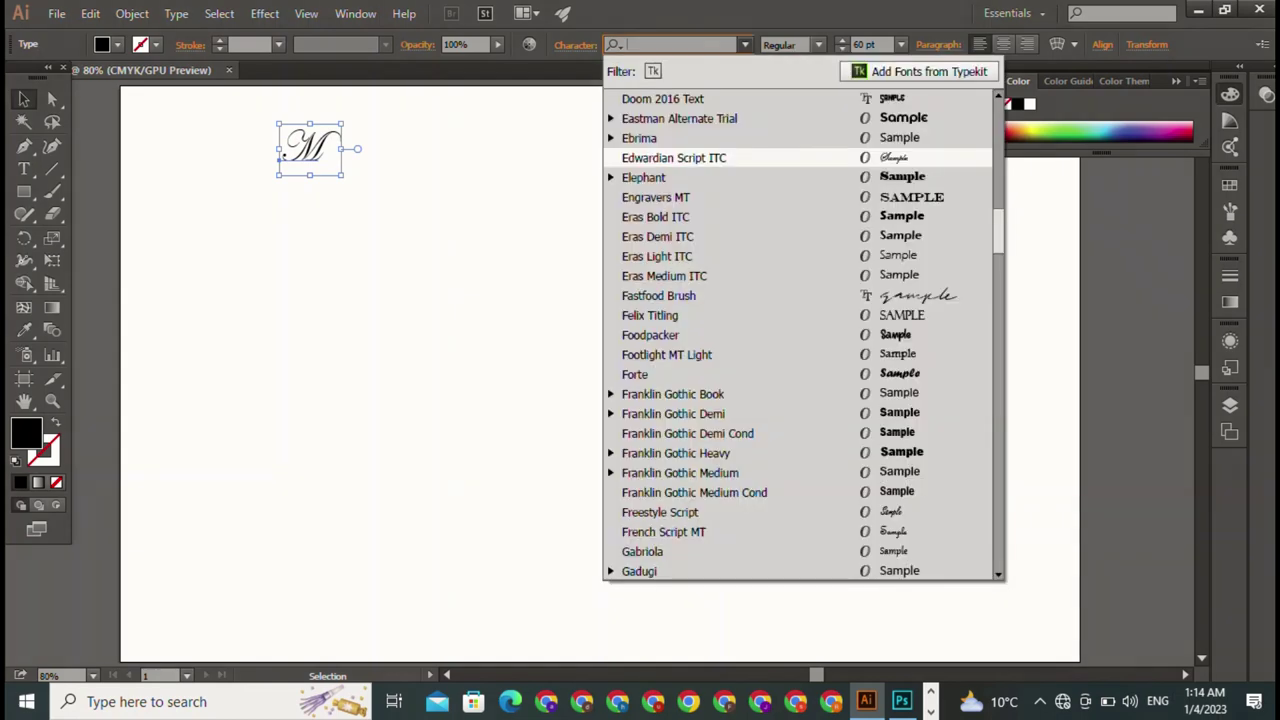
left_click(700, 115)
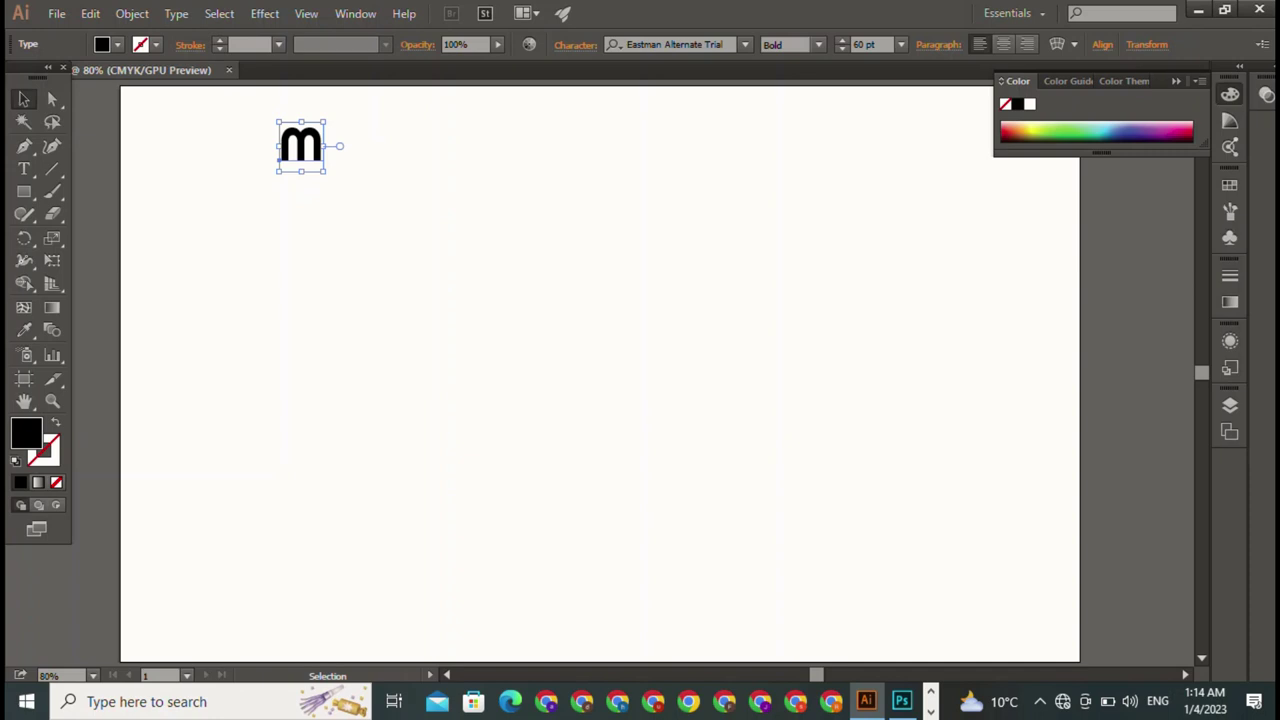
left_click(745, 44)
left_click(660, 97)
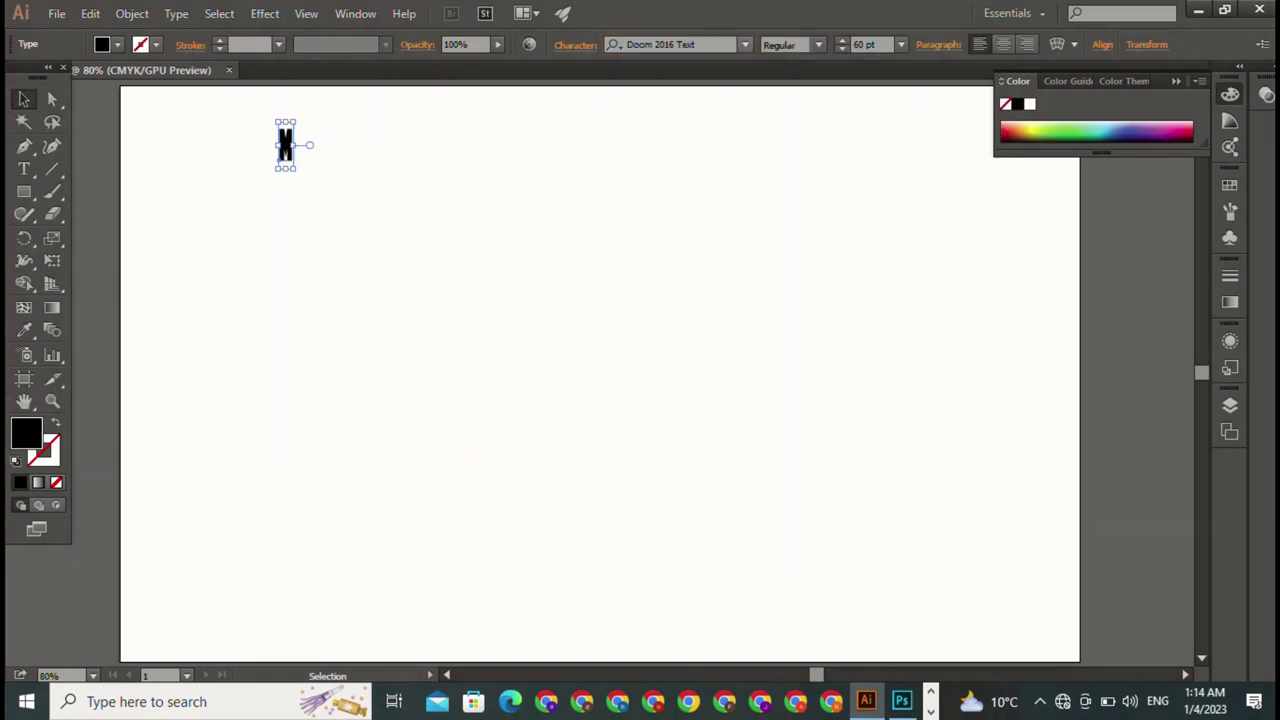
- Return the M to Edwardian Script ITC and browse the font list again
left_click(745, 44)
left_click(660, 160)
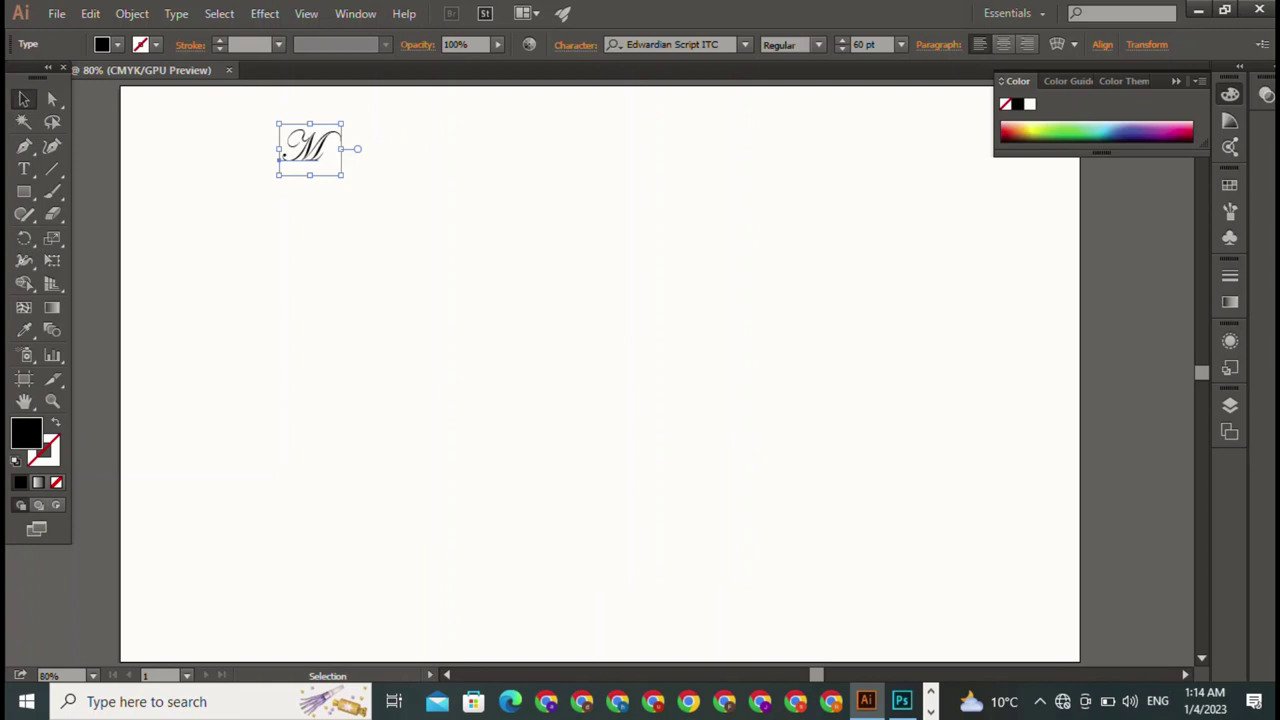
left_click(745, 44)
scroll(800, 315, "up", 2)
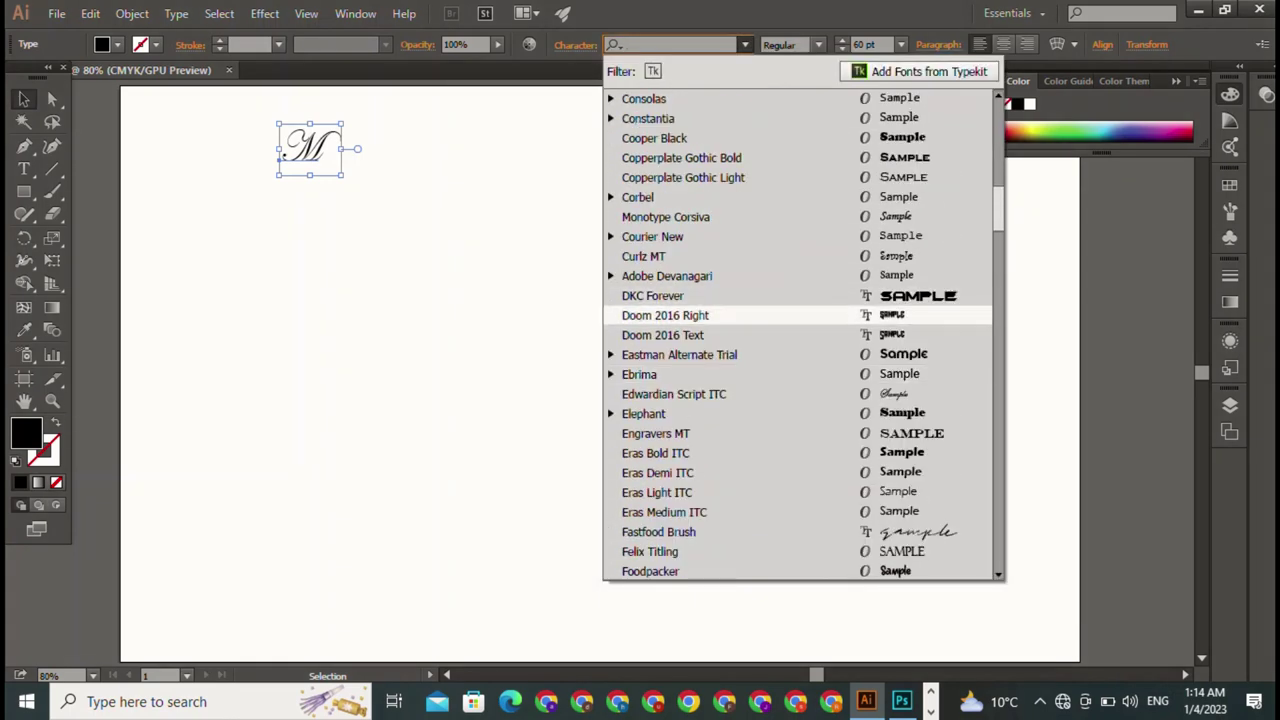
- Set the M in Doom 2016 Right, scale it to about 358 pt and stretch it wider
left_click(665, 315)
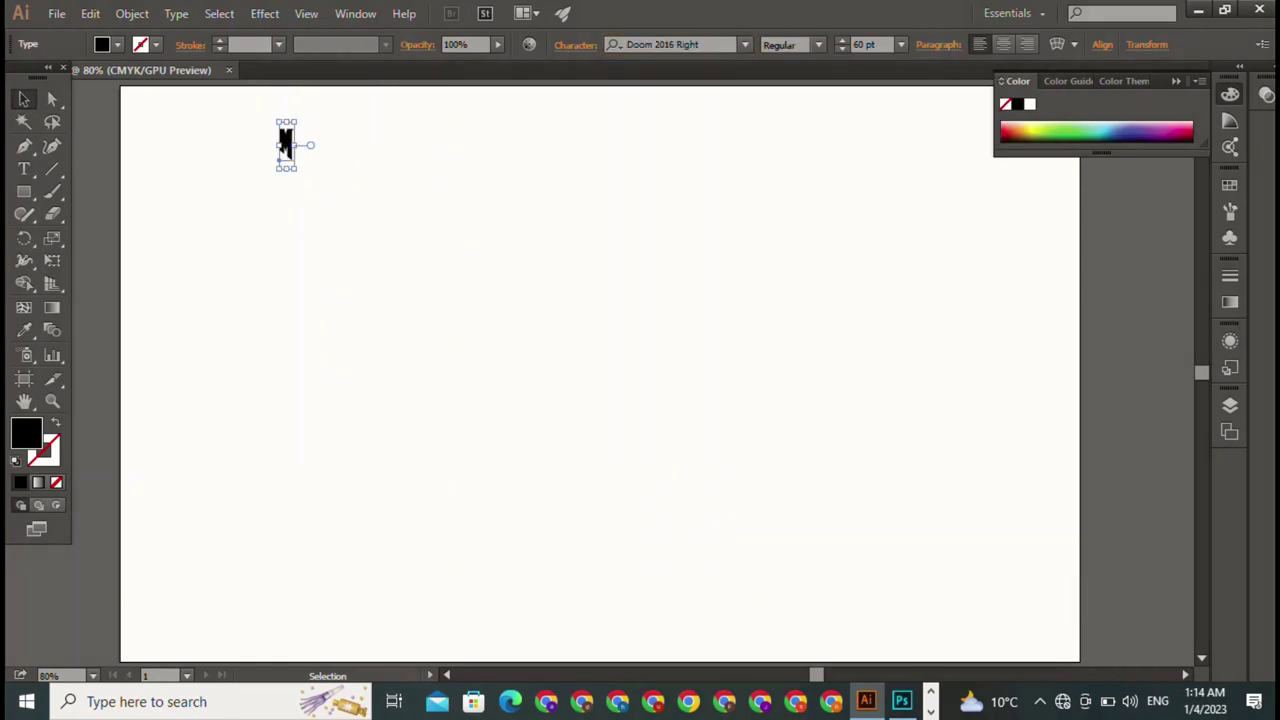
left_click_drag(296, 168, 370, 399)
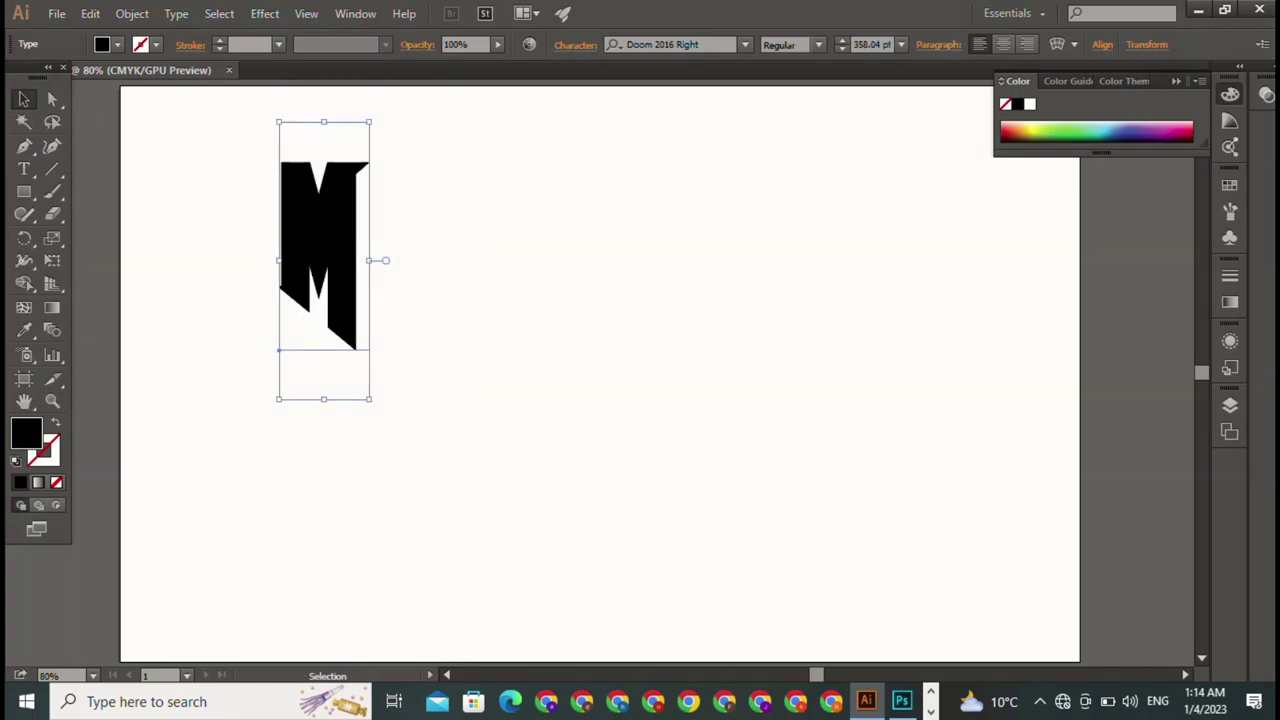
left_click_drag(370, 260, 456, 260)
key("ctrl+shift+a")
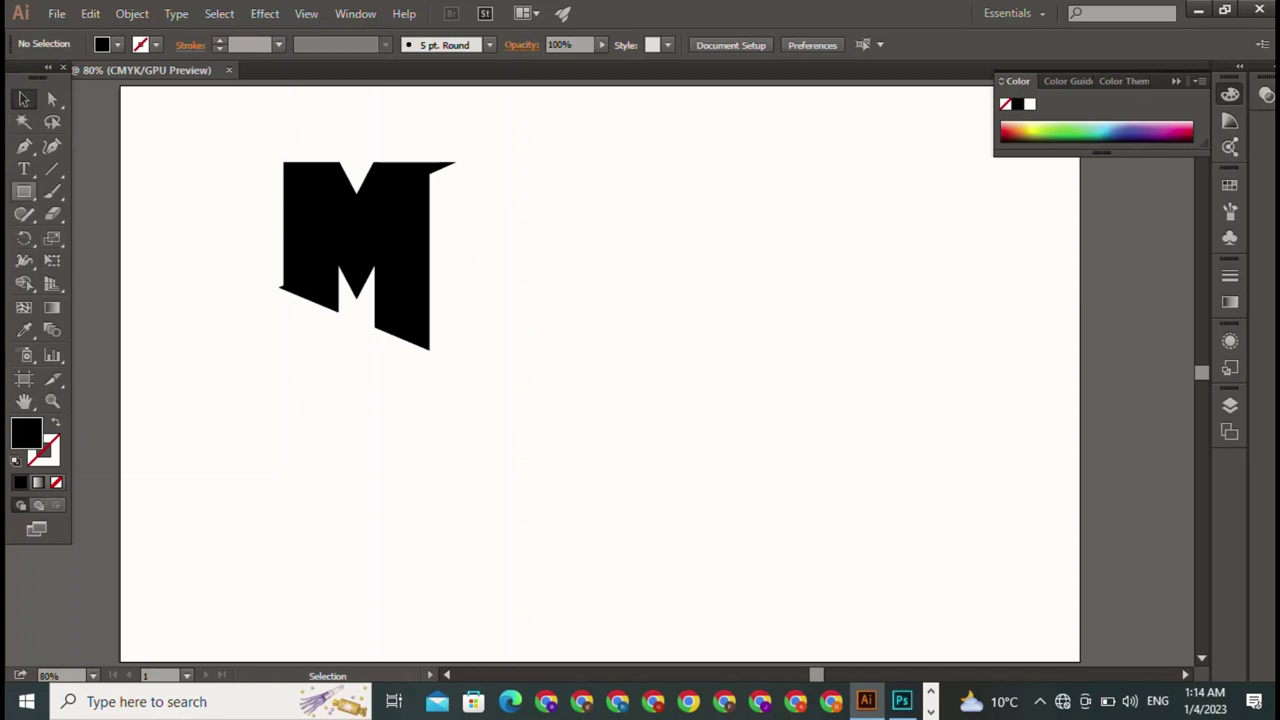
- Draw a black circle about 118.75 pt across, tucked against the M's lower right
left_click_drag(24, 191, 100, 234)
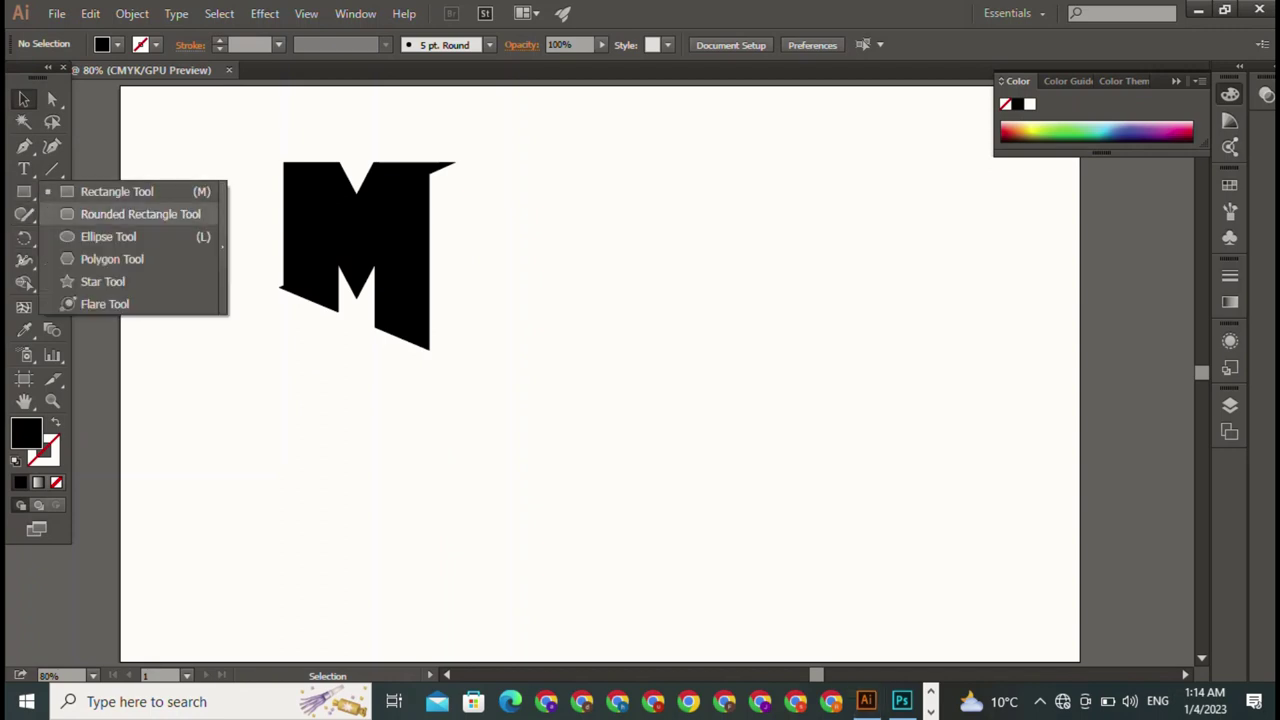
left_click_drag(453, 279, 543, 368)
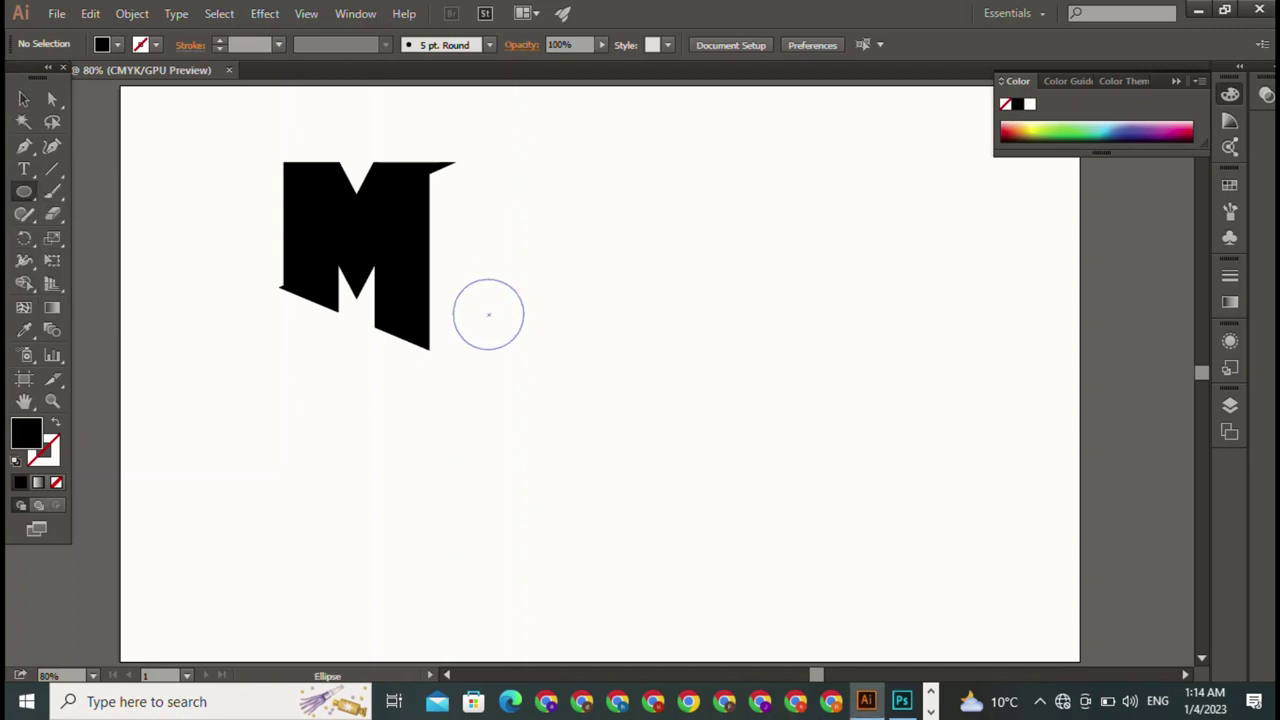
left_click_drag(523, 326, 500, 307)
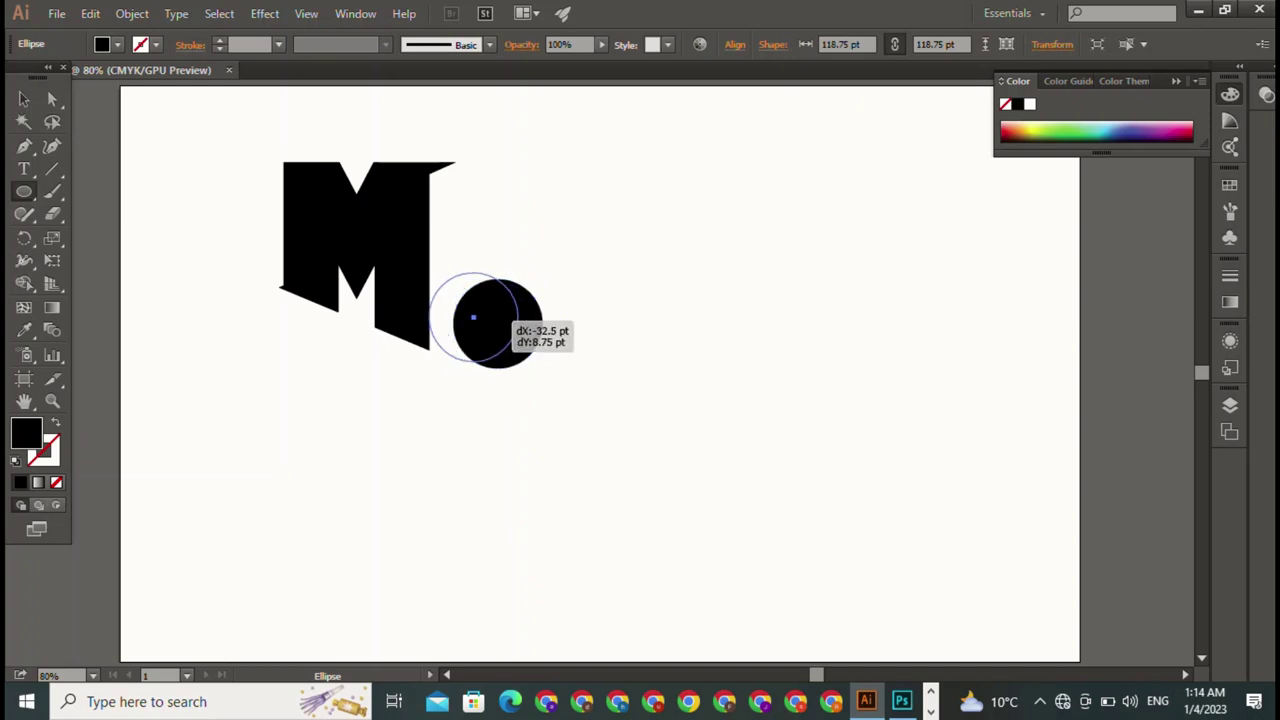
left_click(24, 99)
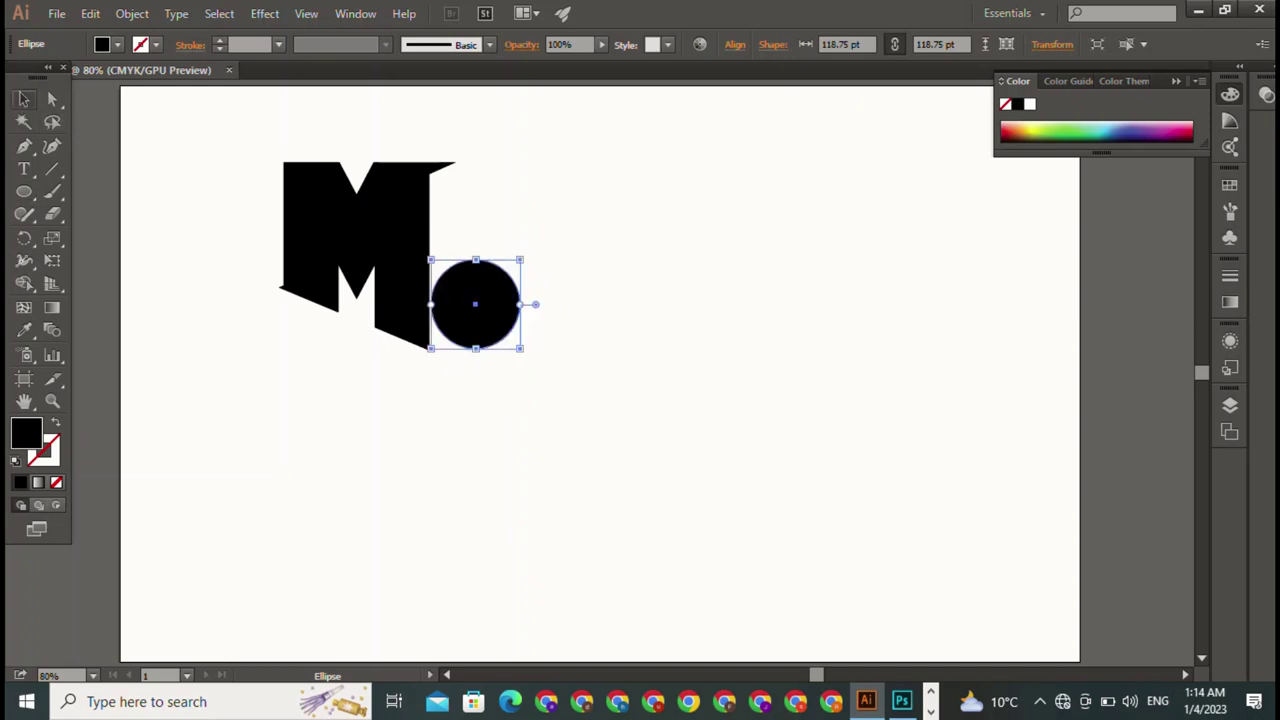
key("ctrl+shift+a")
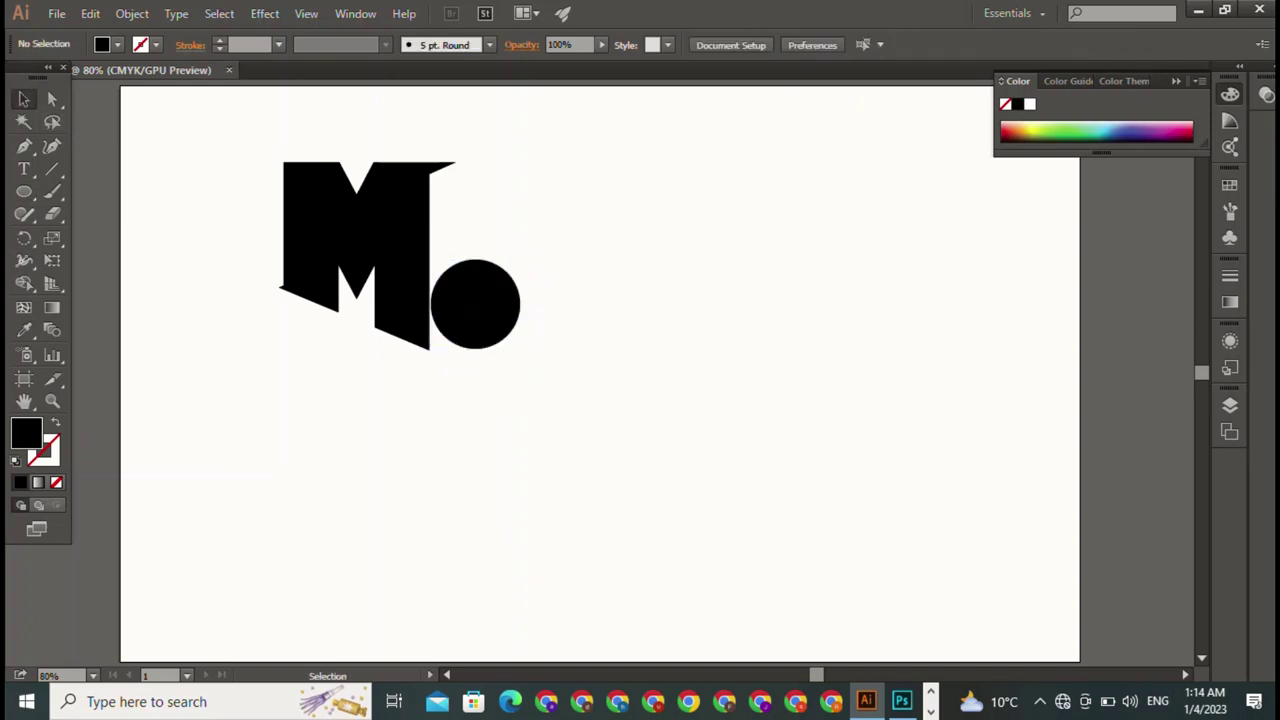
- Pen-draw the N's top edge and left leg beside the circle
left_click(24, 146)
left_click(440, 231)
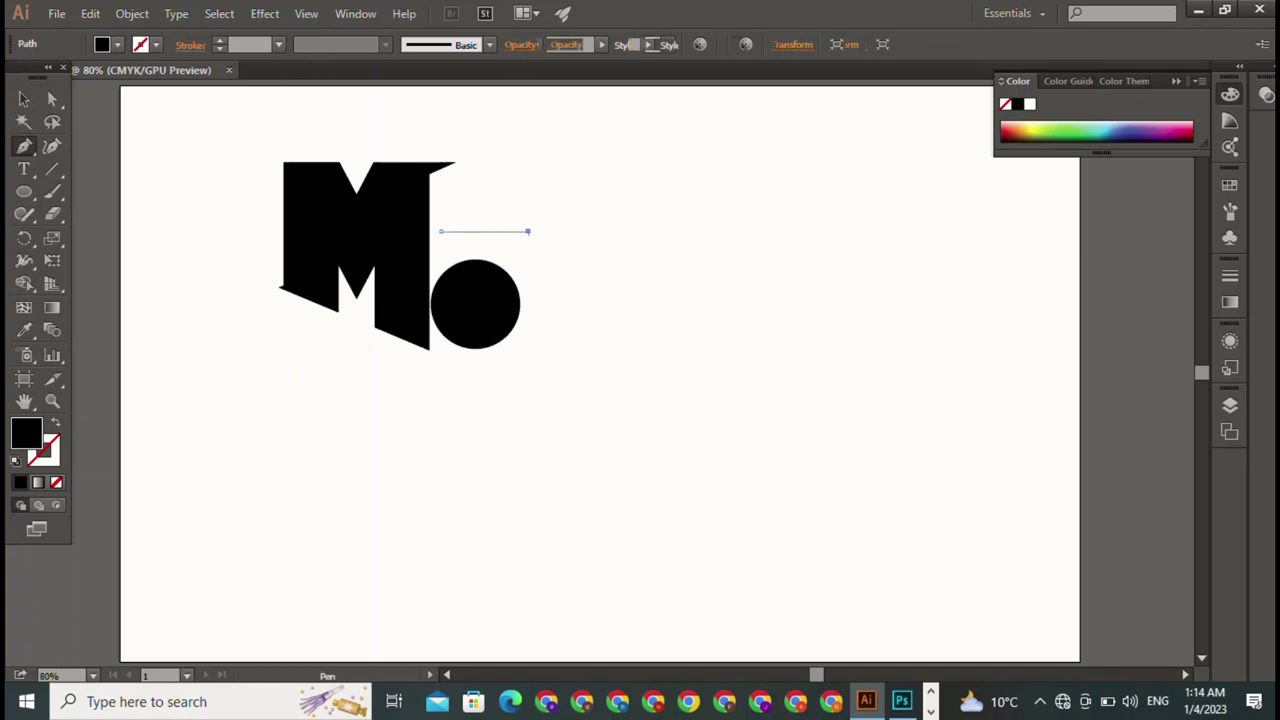
left_click(528, 231)
left_click(528, 335)
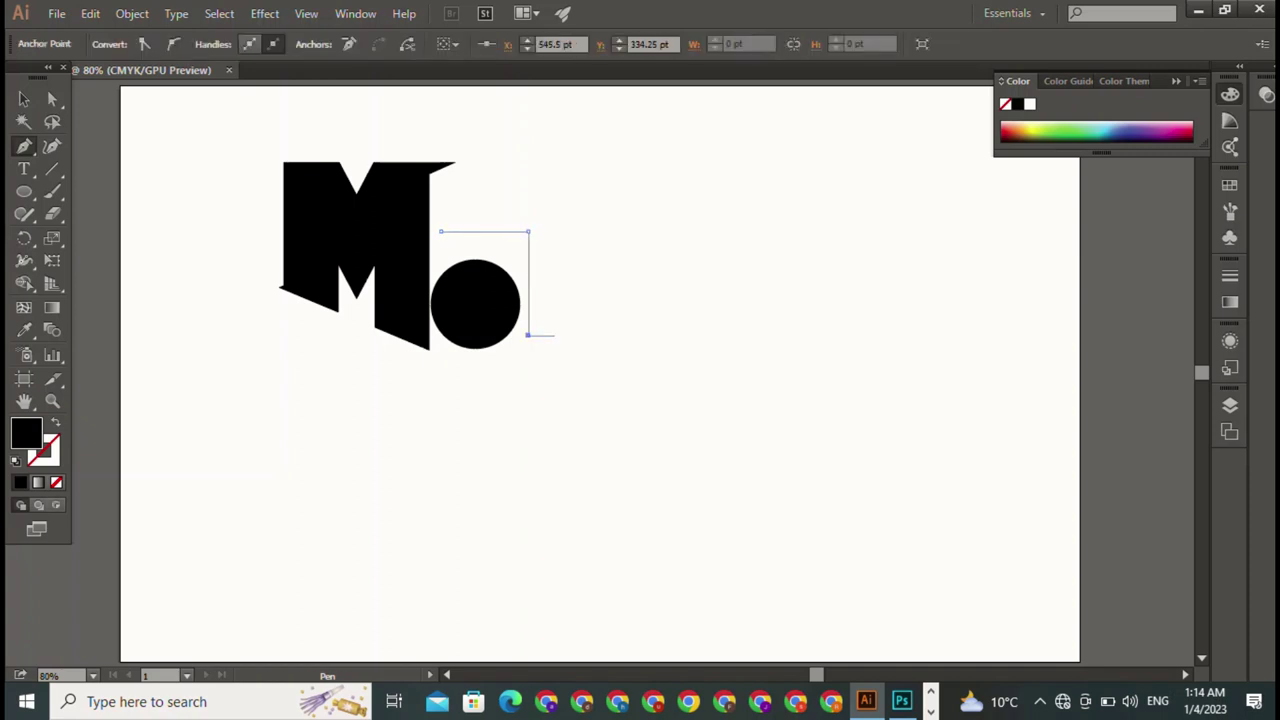
left_click(549, 335)
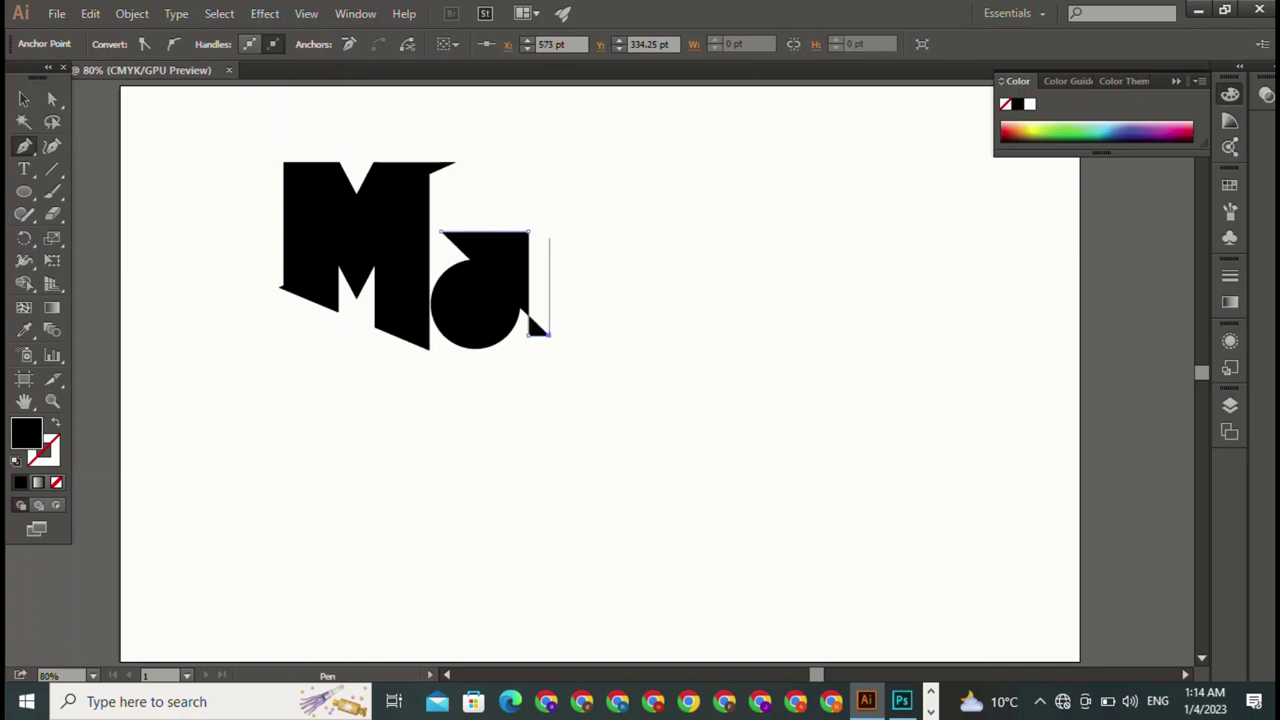
left_click(549, 247)
- Complete the N's right leg and close the path at its starting point
left_click(601, 247, "shift")
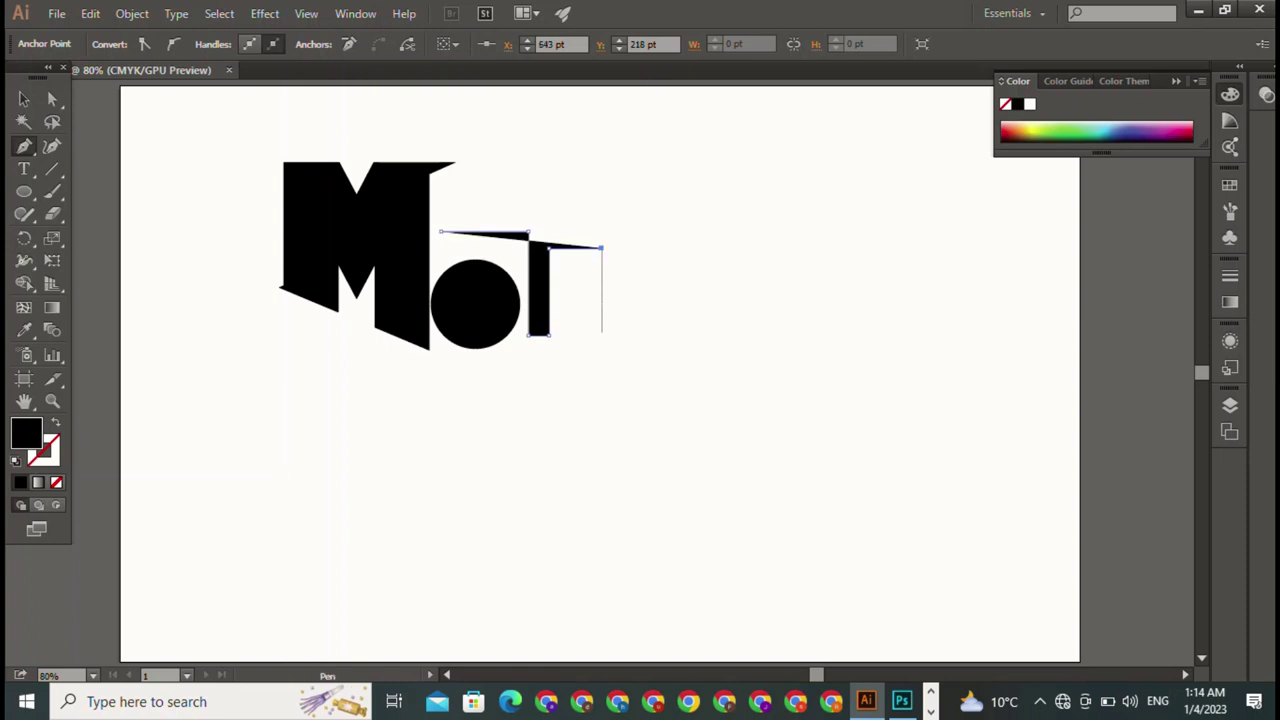
left_click(601, 335, "shift")
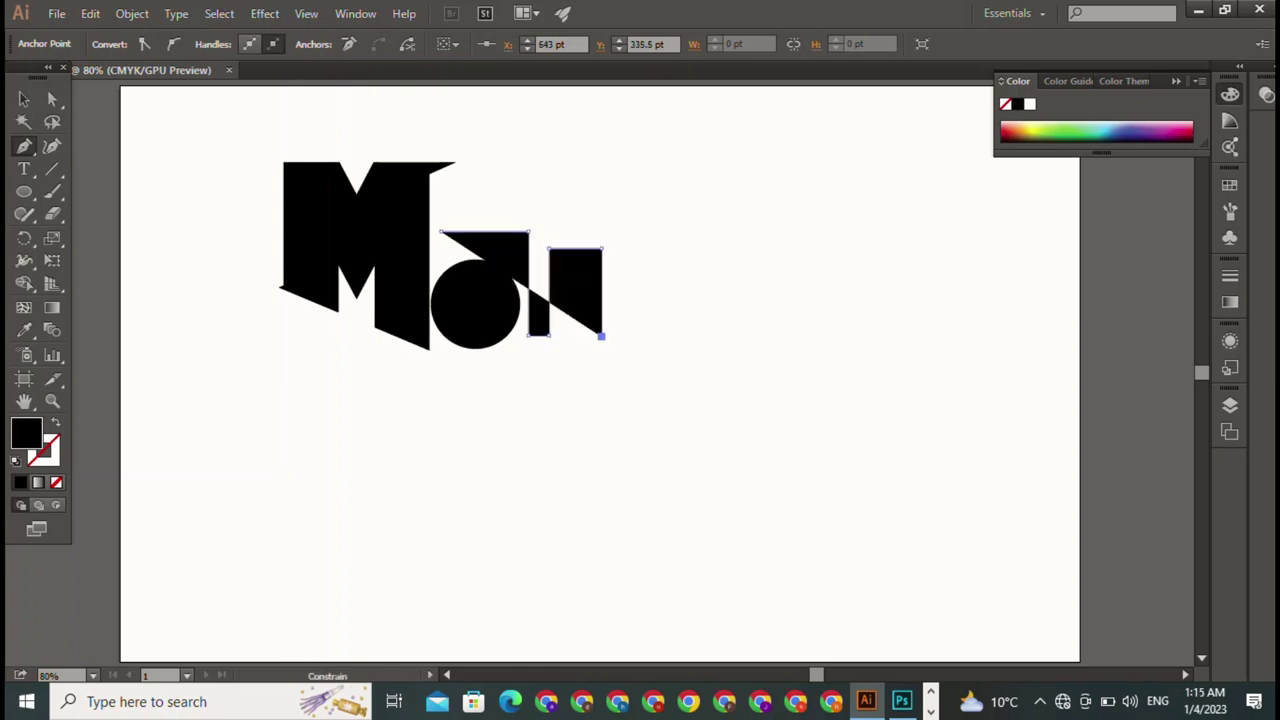
left_click(619, 335)
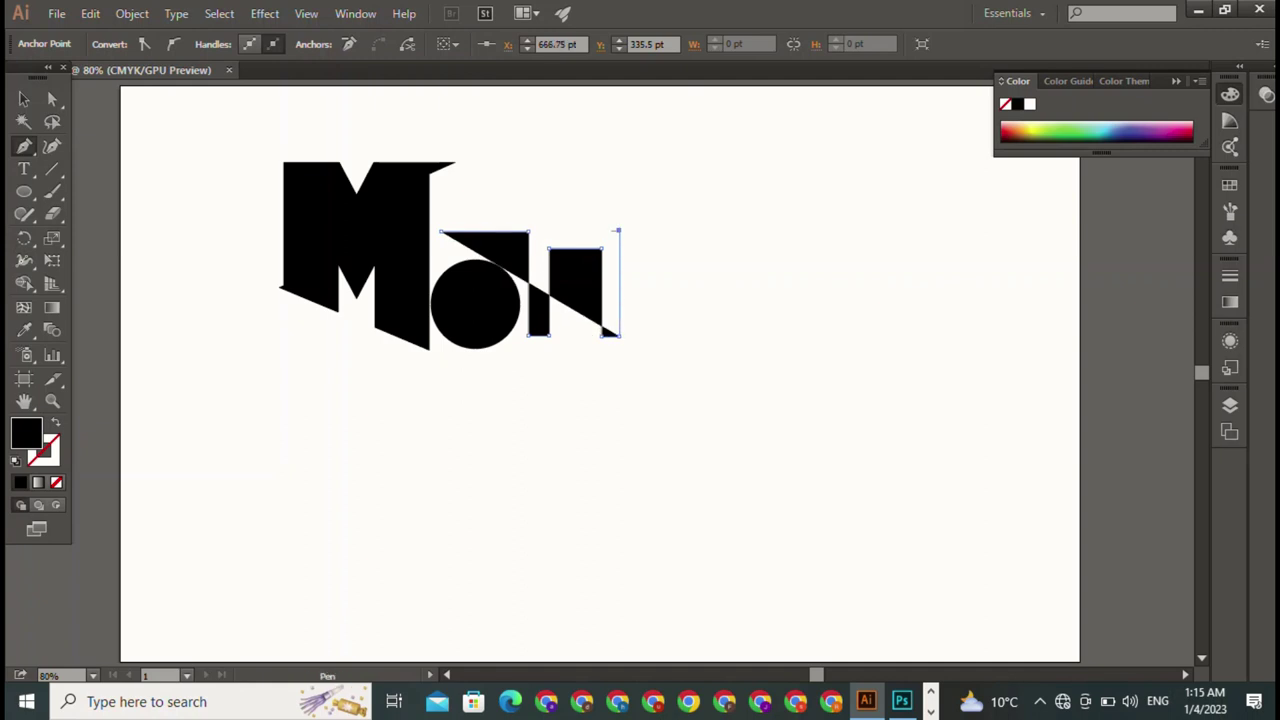
left_click(619, 231)
left_click(441, 231)
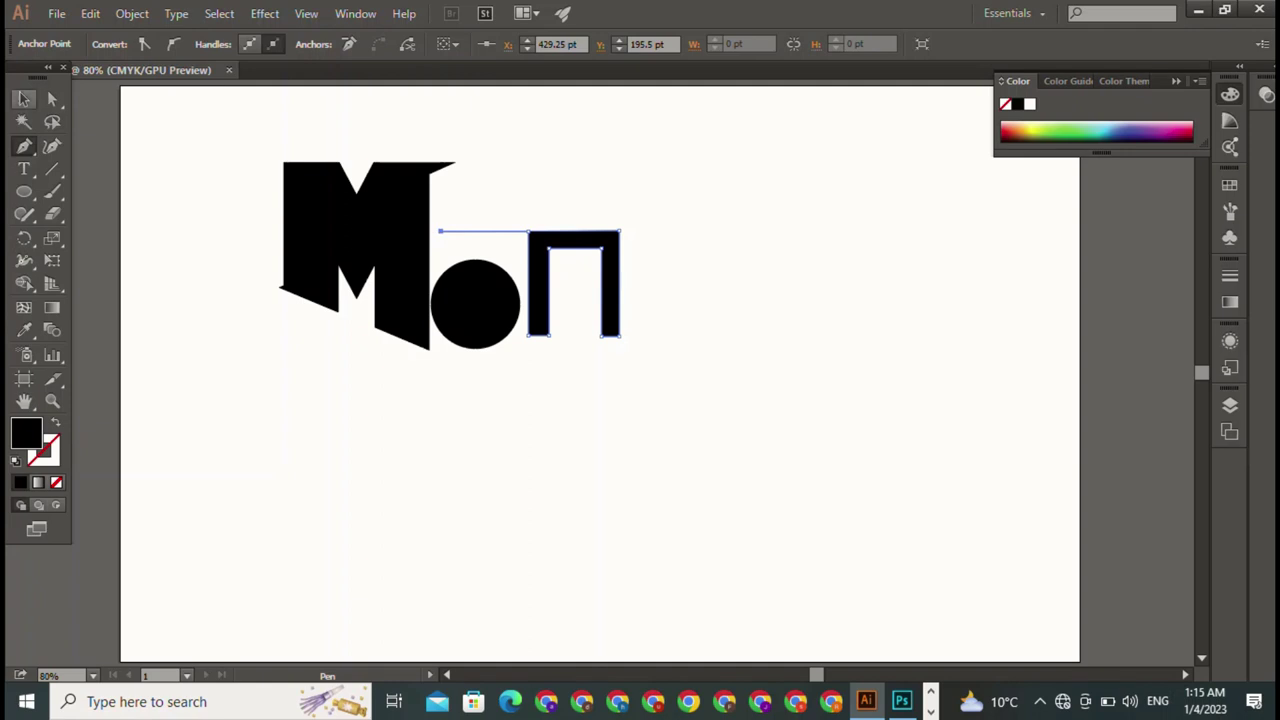
key("v")
key("ctrl+shift+a")
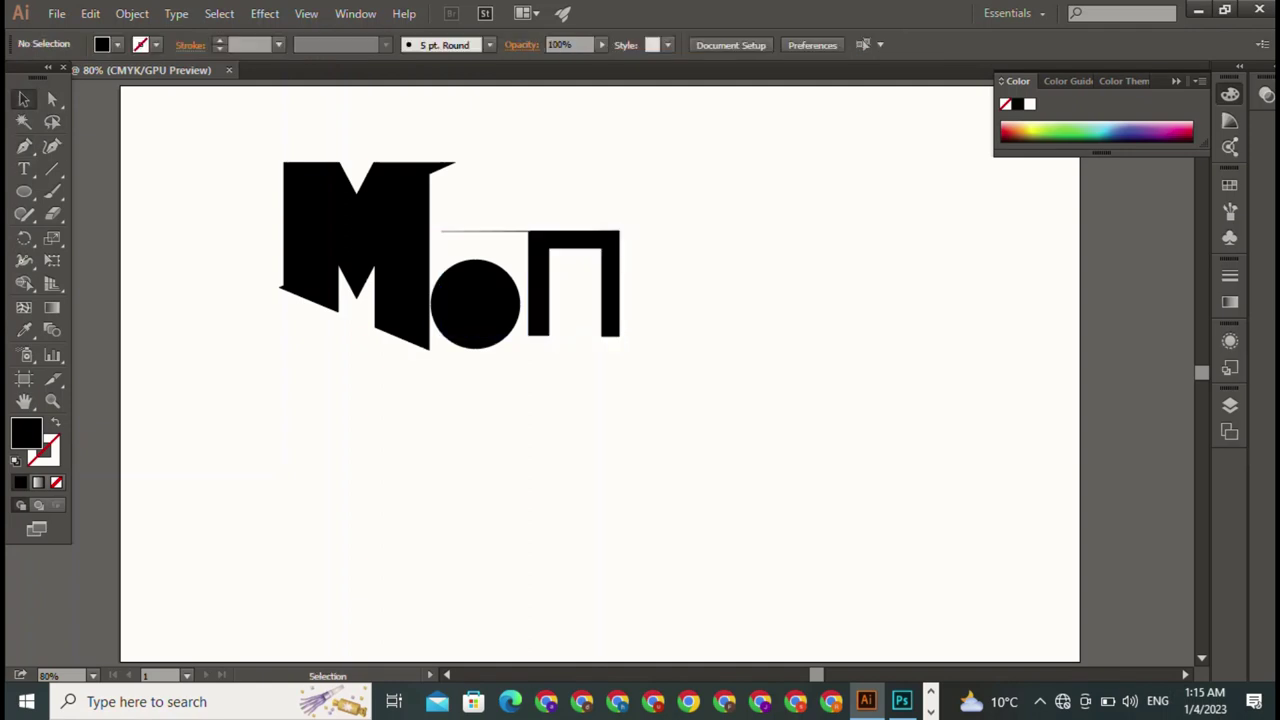
- Type the word KEY to the upper right of the N
key("t")
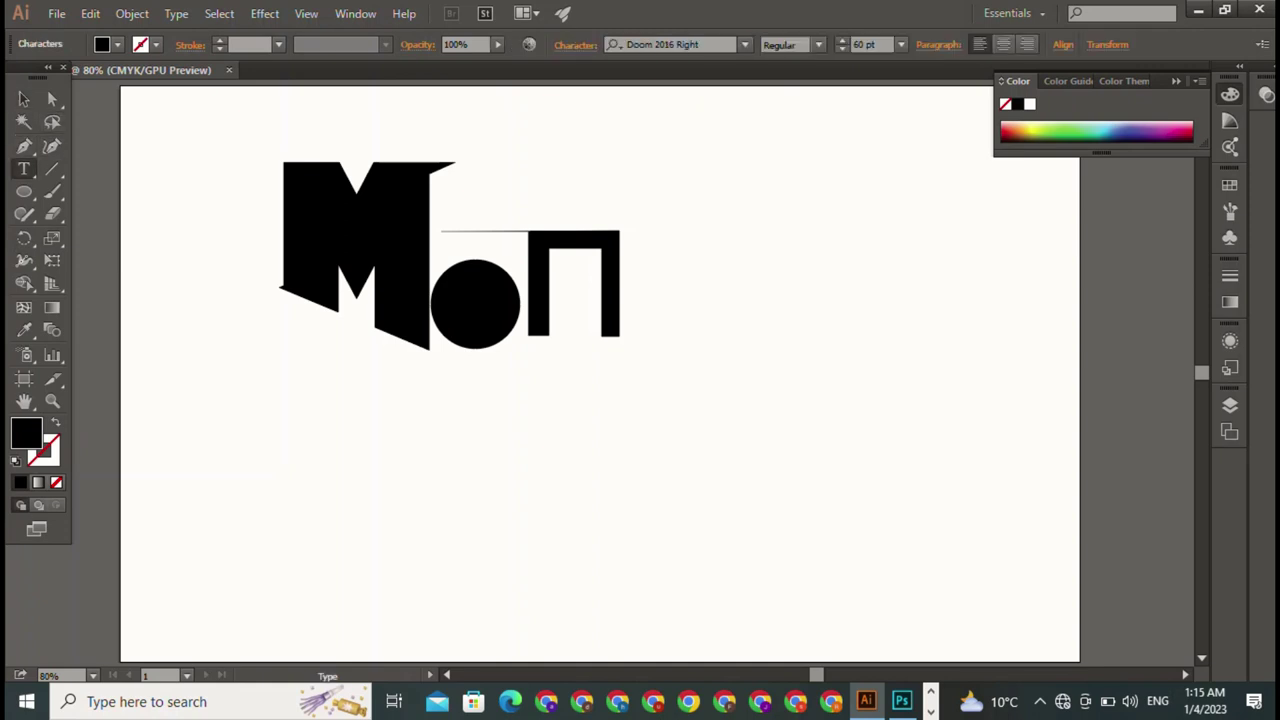
left_click(624, 172)
type("K")
type("EY")
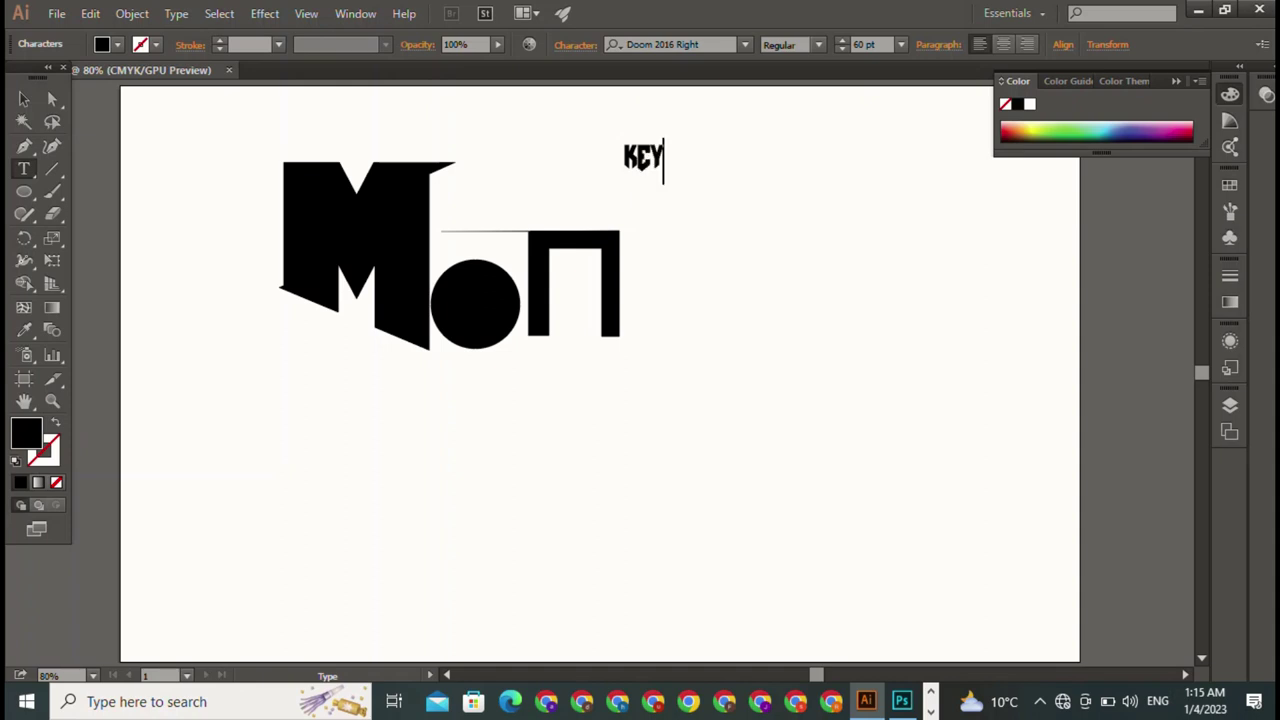
key("Escape")
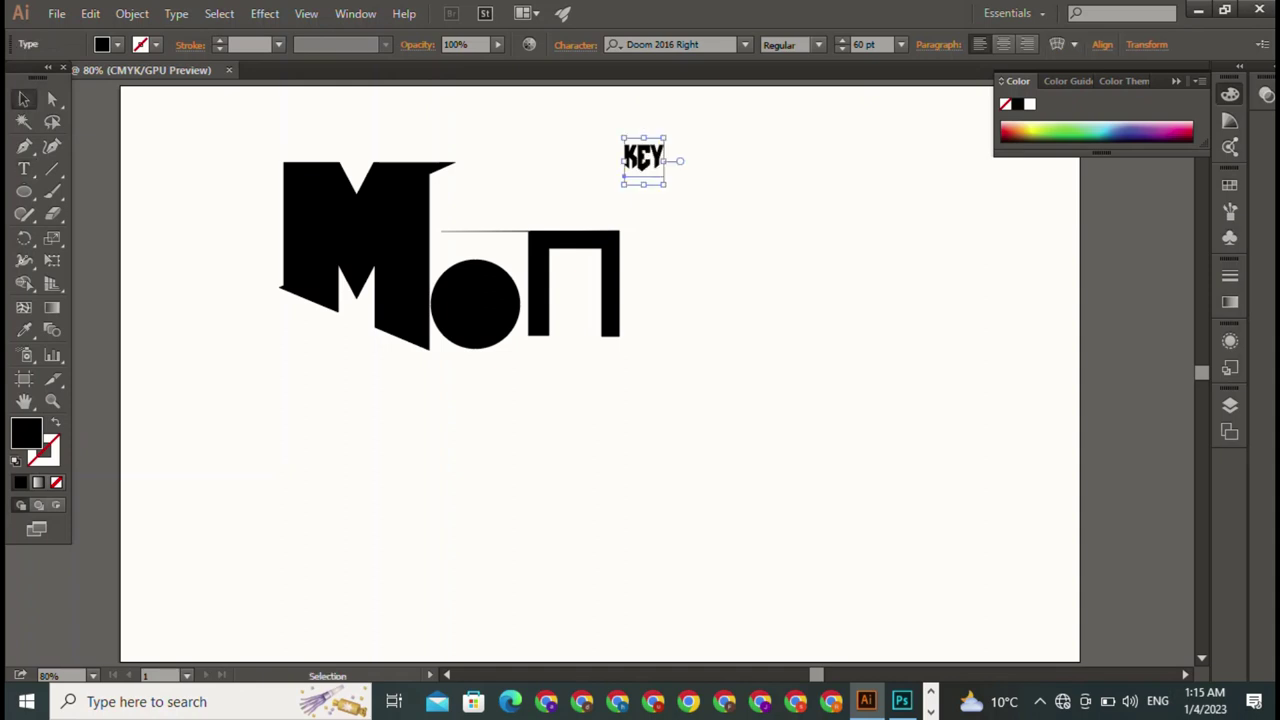
- Scale KEY to about 102 pt, place it above the circle and N, and widen it
left_click_drag(665, 137, 764, 105)
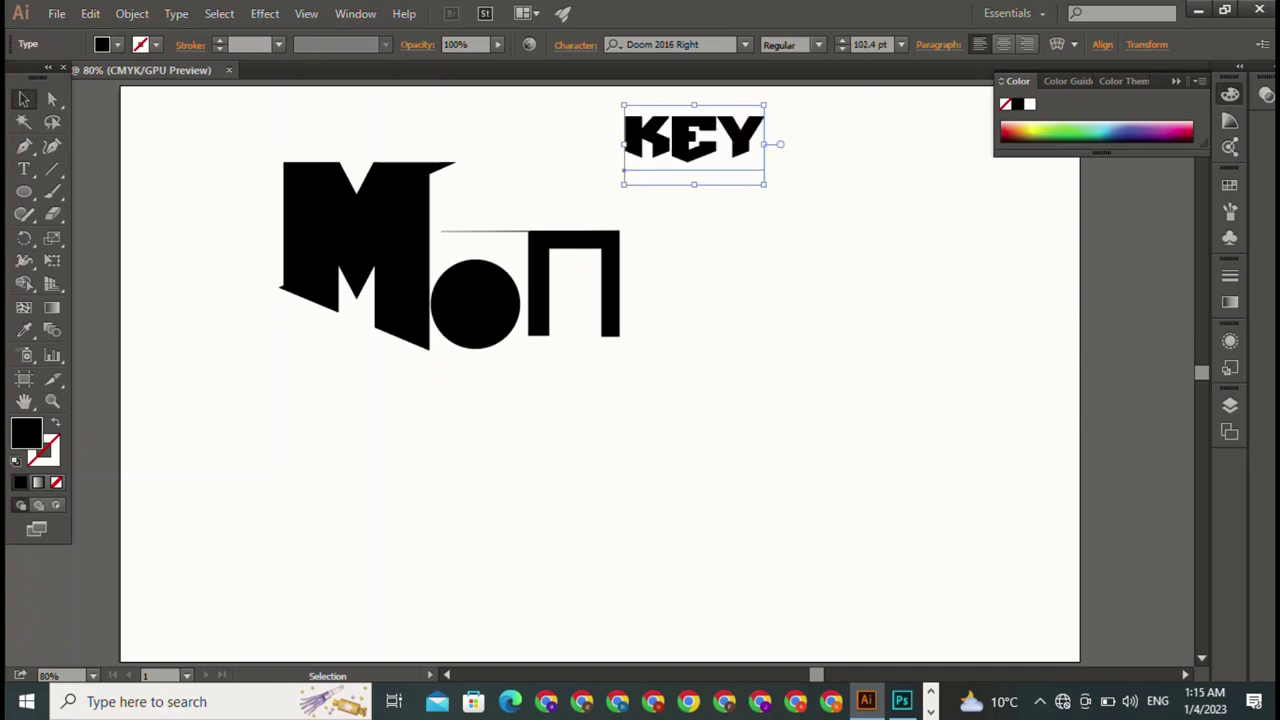
left_click_drag(694, 140, 522, 206)
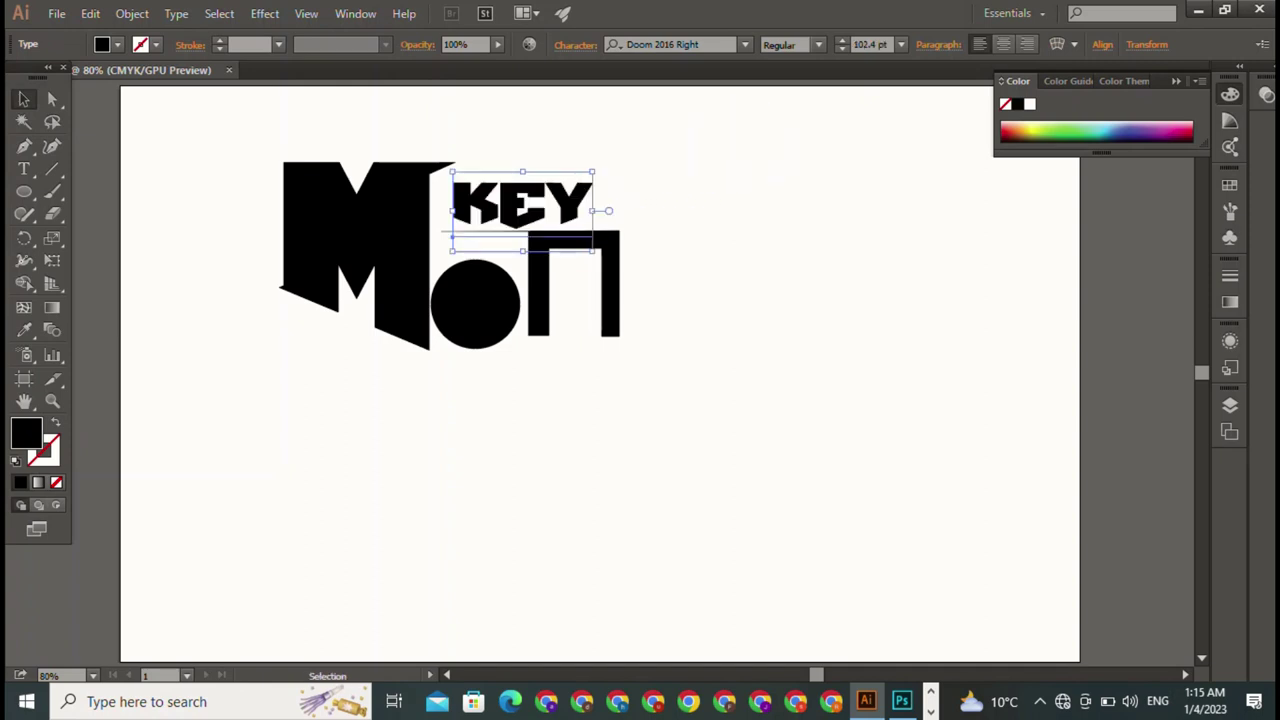
left_click_drag(592, 210, 620, 210)
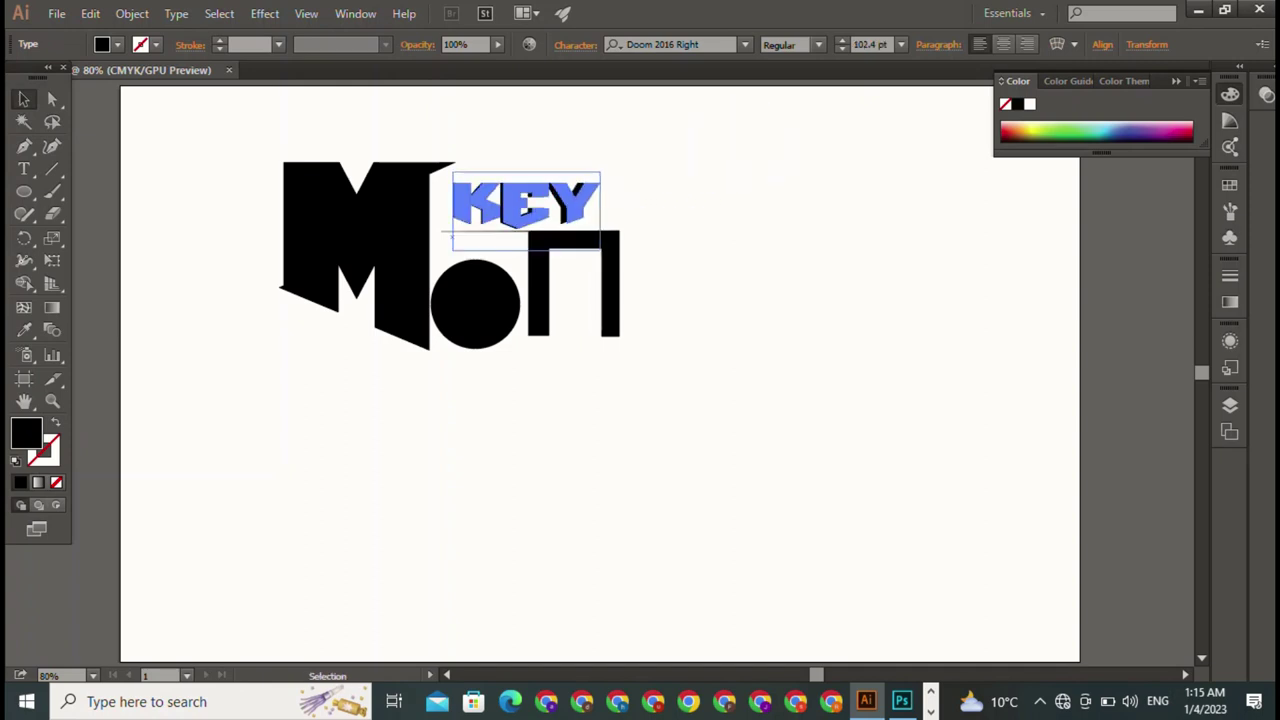
key("ctrl+shift+a")
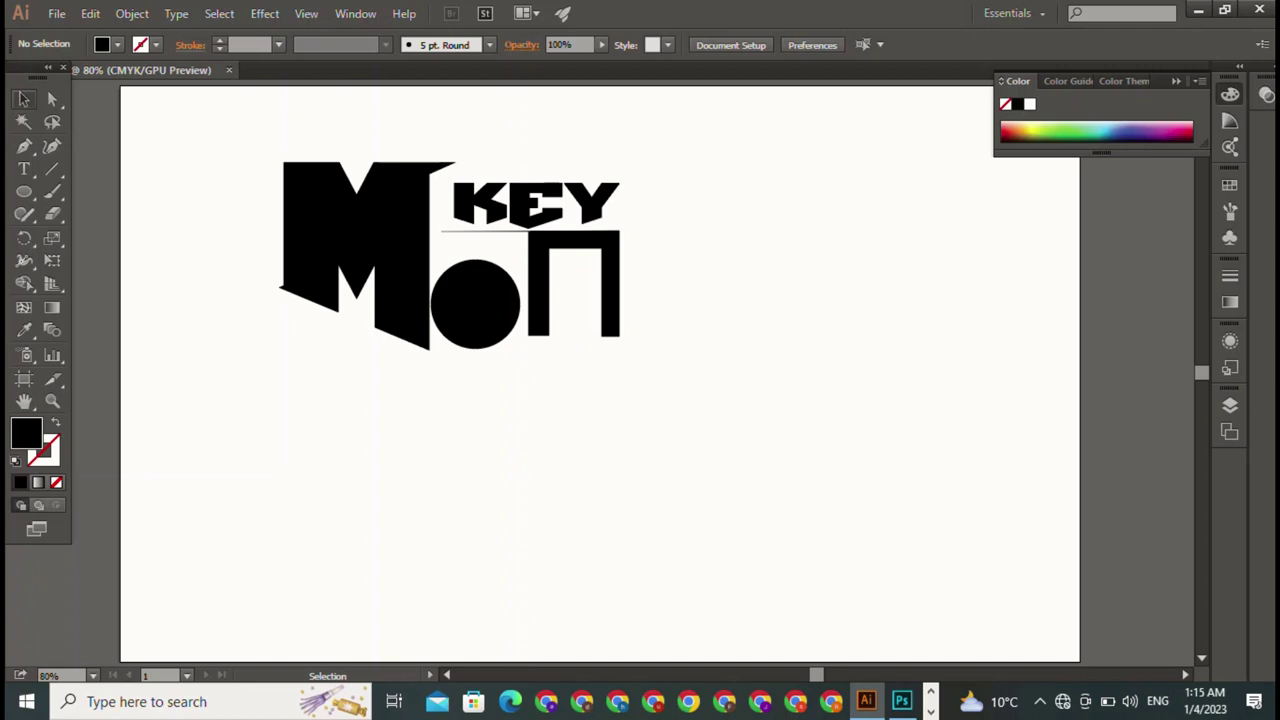
- Type the word PLYES and move it just under KEY, above the circle
key("t")
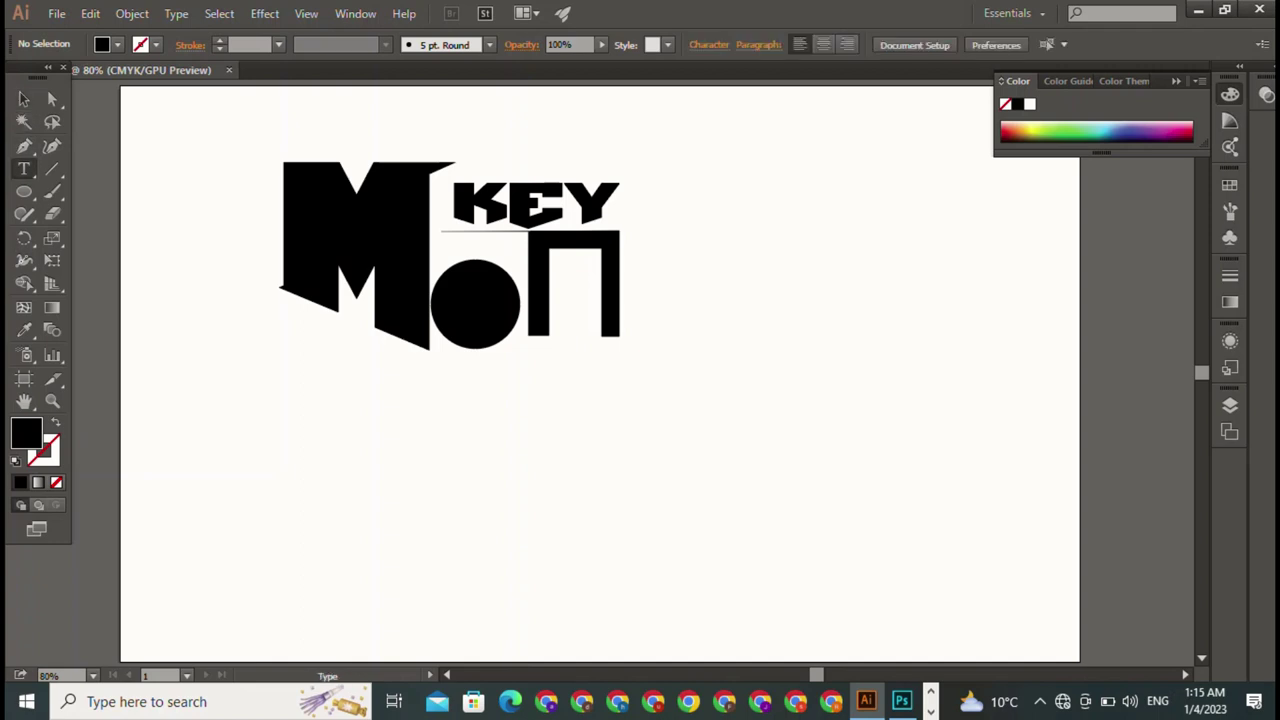
left_click(742, 265)
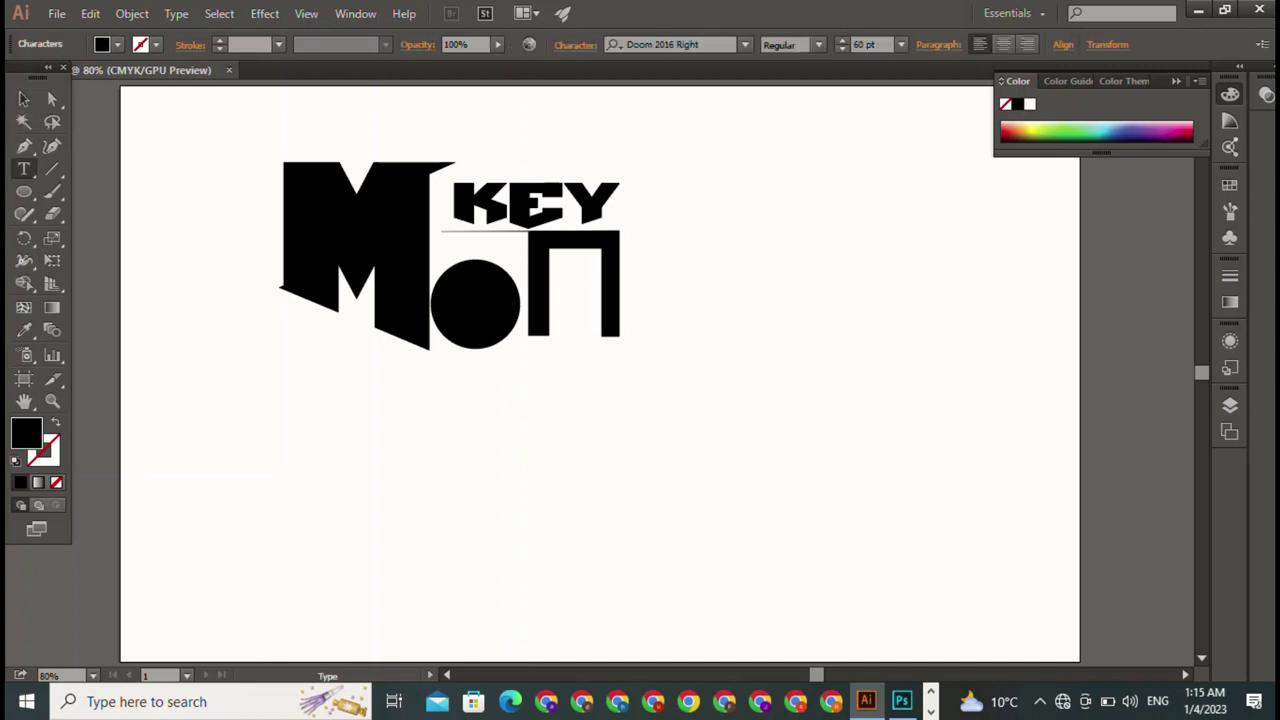
type("PL")
type("YER")
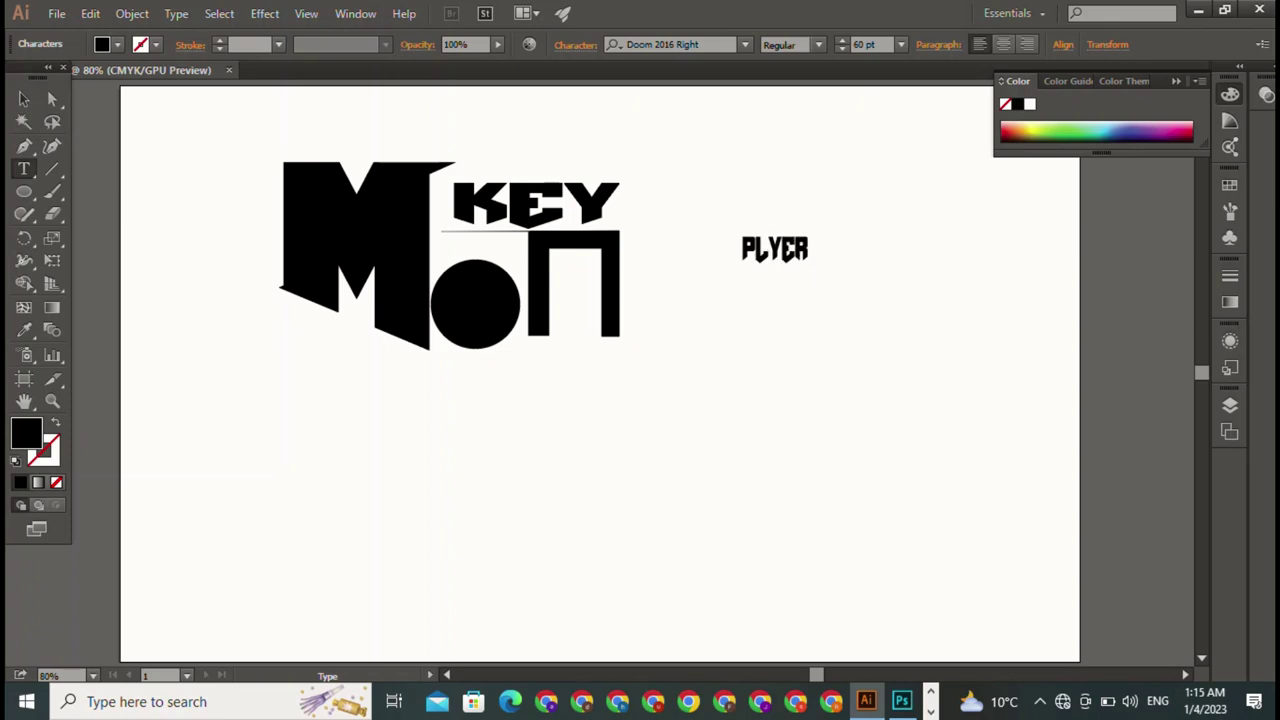
key("BackSpace")
type("S")
key("Escape")
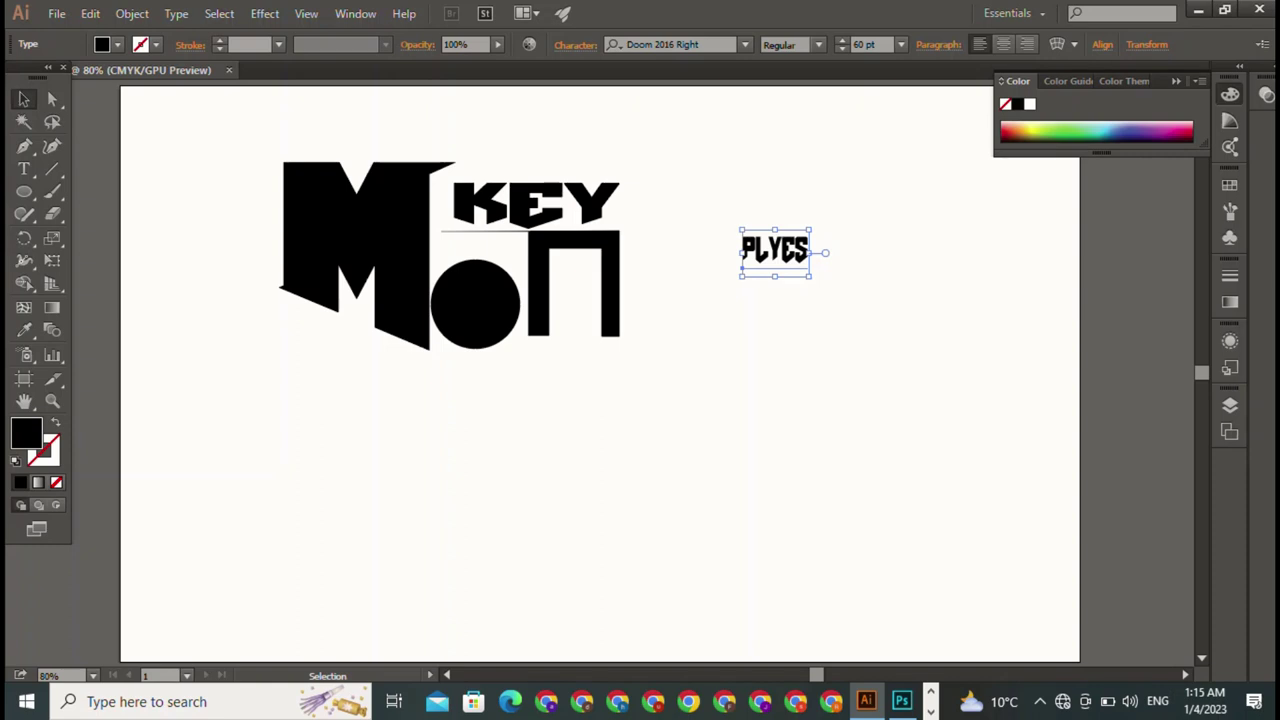
left_click_drag(775, 250, 485, 247)
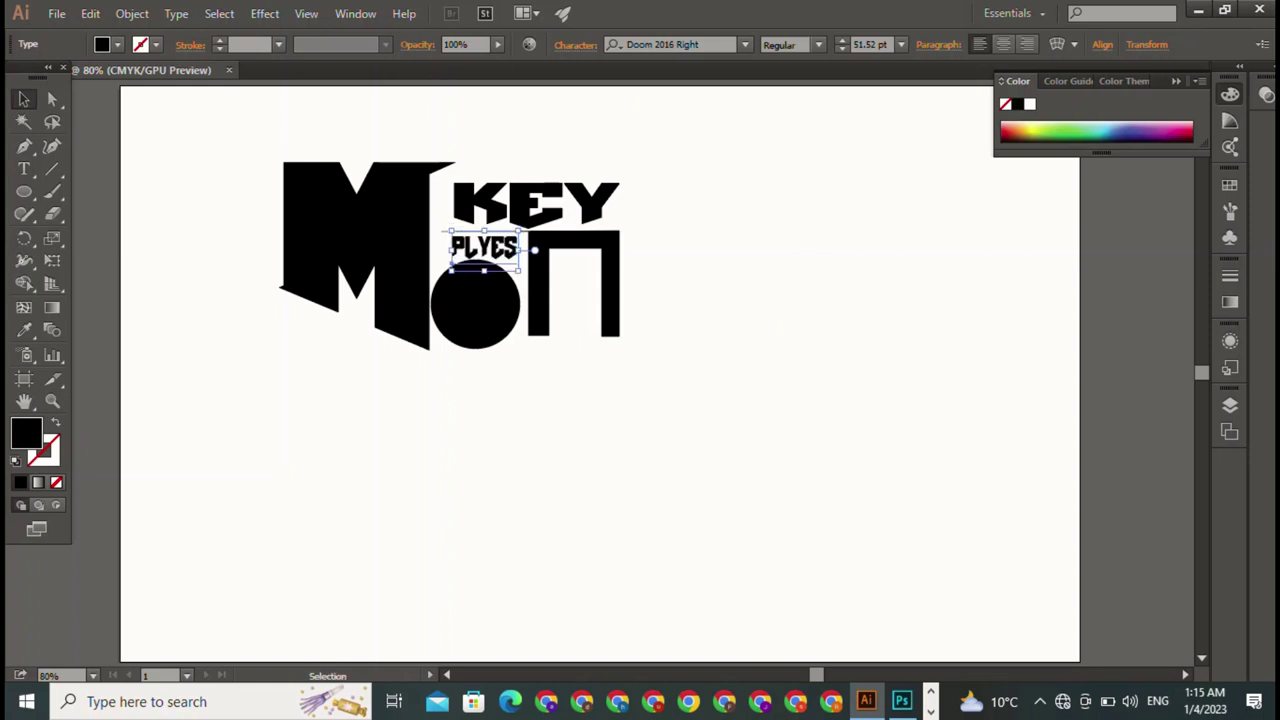
key("ctrl+shift+a")
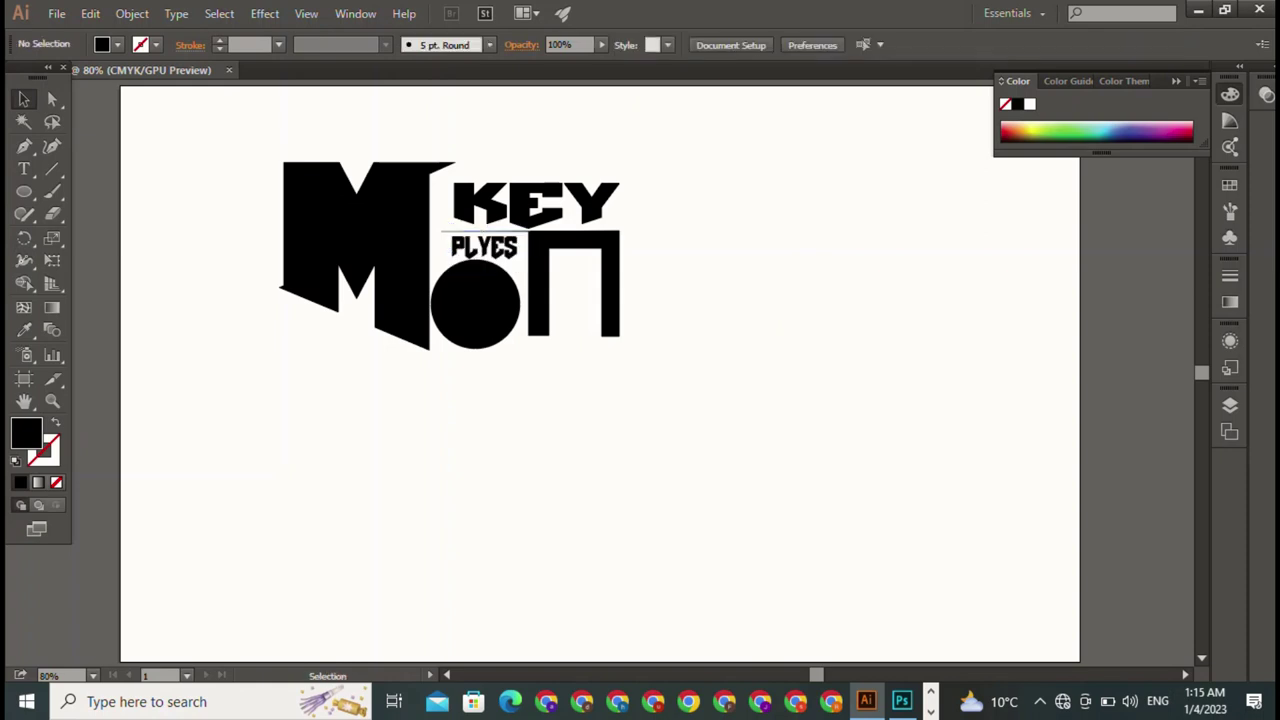